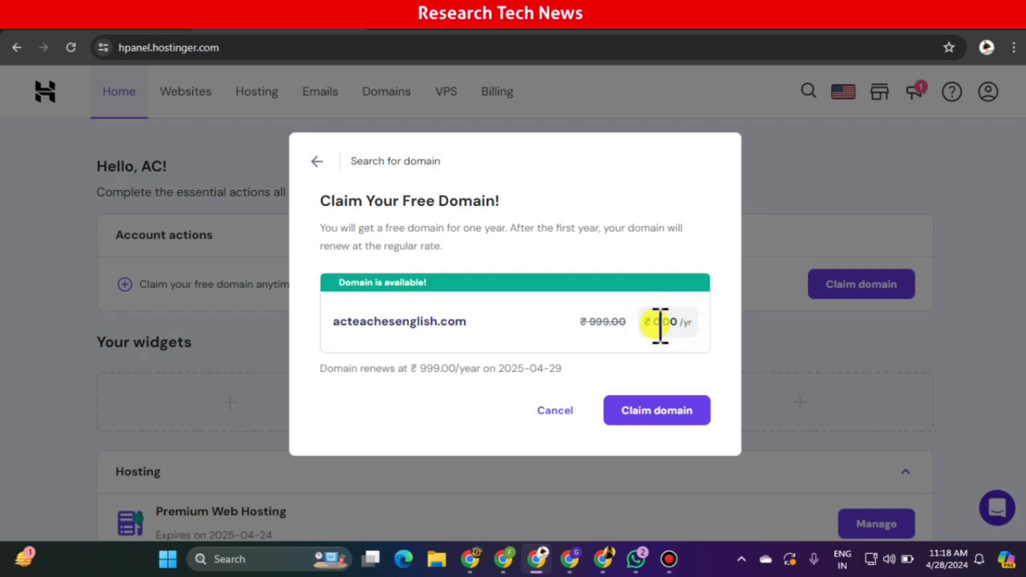
Cancel the free-domain claim for acteachesenglish.com.
{"action": "left_click_drag", "start_coordinate": [469, 322], "coordinate": [330, 321]}
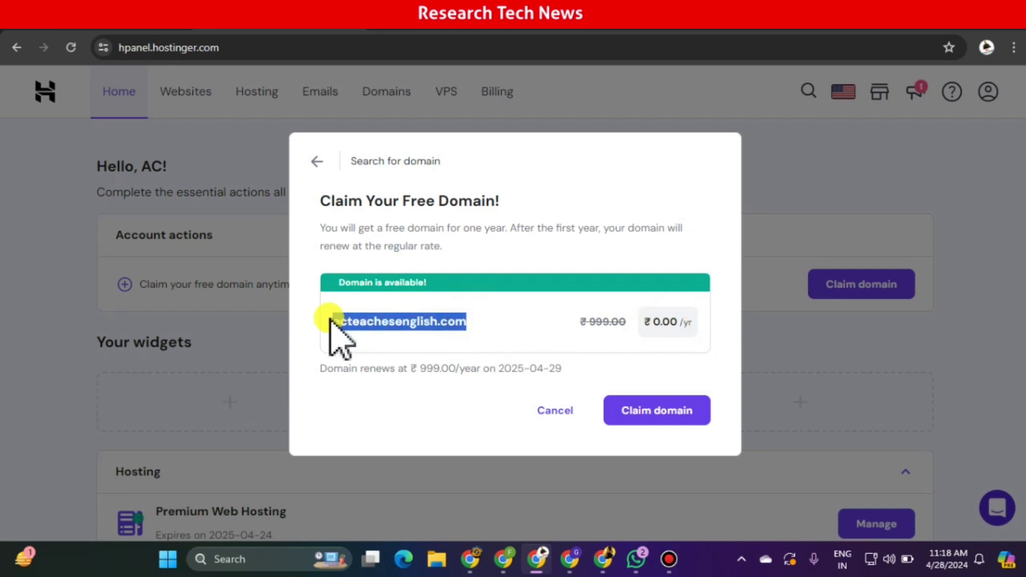
{"action": "left_click", "coordinate": [586, 230]}
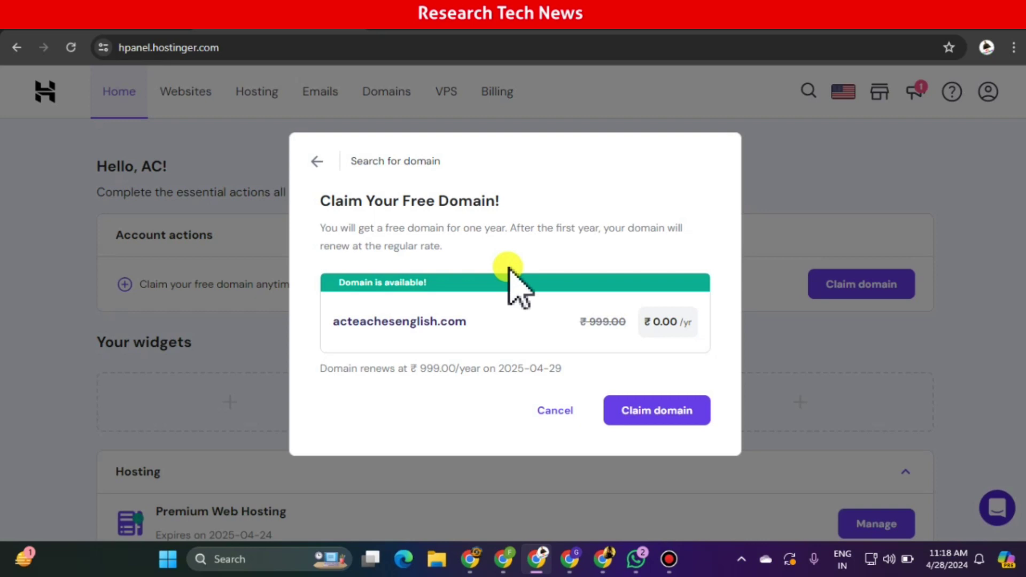
{"action": "left_click", "coordinate": [537, 414]}
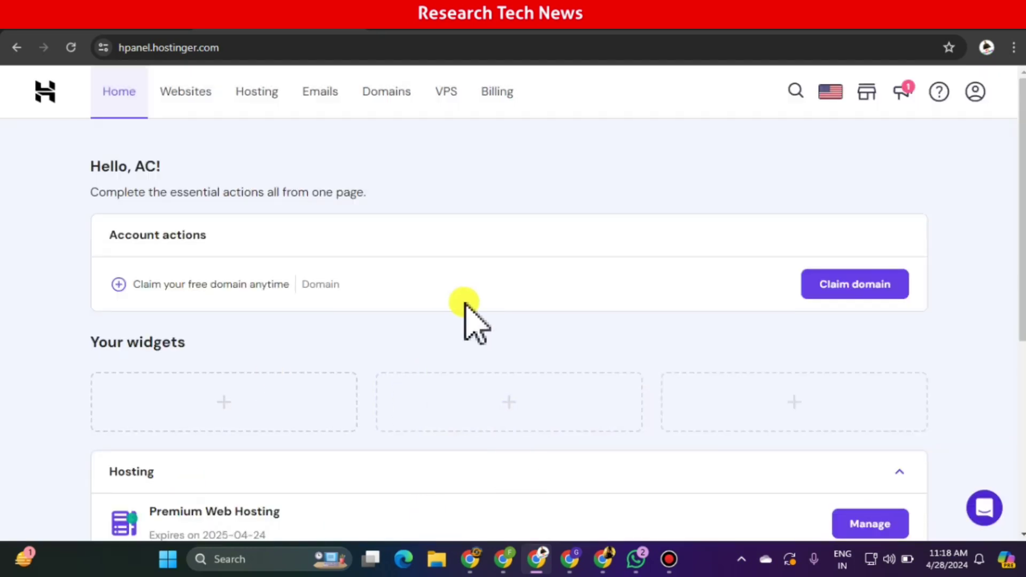
Look over the hosting account's home page, including the Premium Web Hosting plan and the recommended upgrades.
{"action": "scroll", "coordinate": [507, 299], "scroll_direction": "down", "scroll_amount": 3}
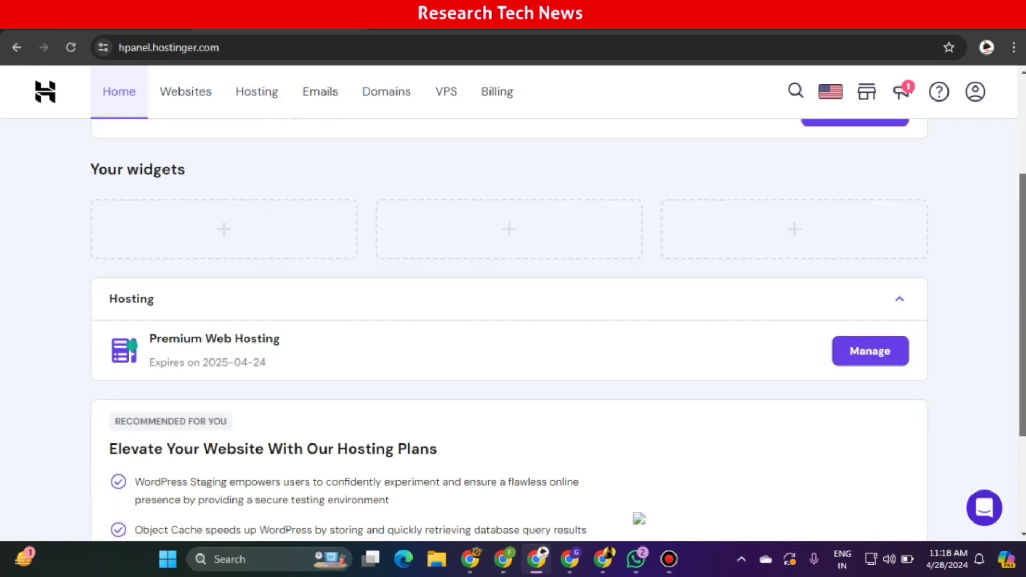
{"action": "scroll", "coordinate": [506, 300], "scroll_direction": "down", "scroll_amount": 1}
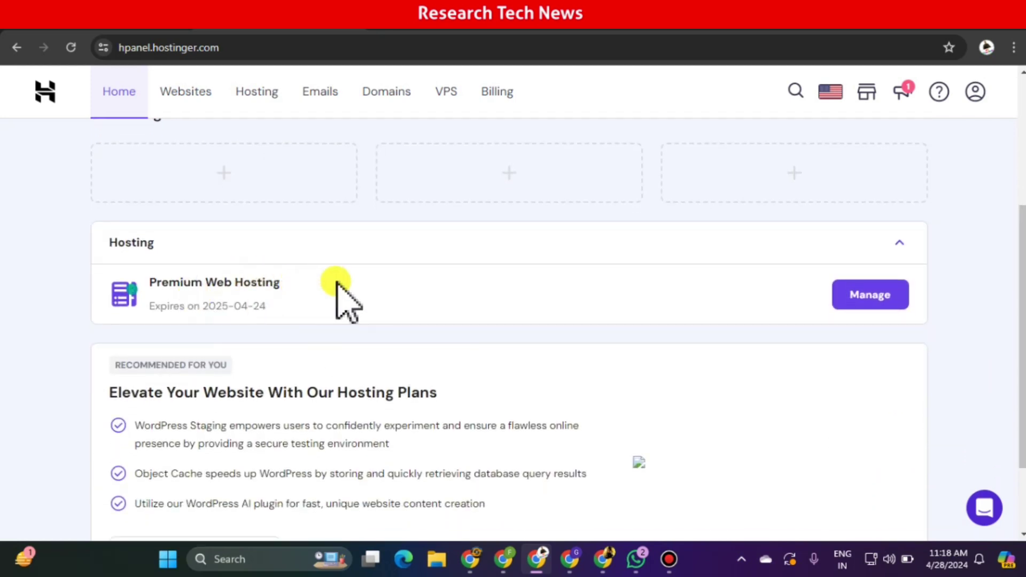
{"action": "scroll", "coordinate": [618, 271], "scroll_direction": "down", "scroll_amount": 2}
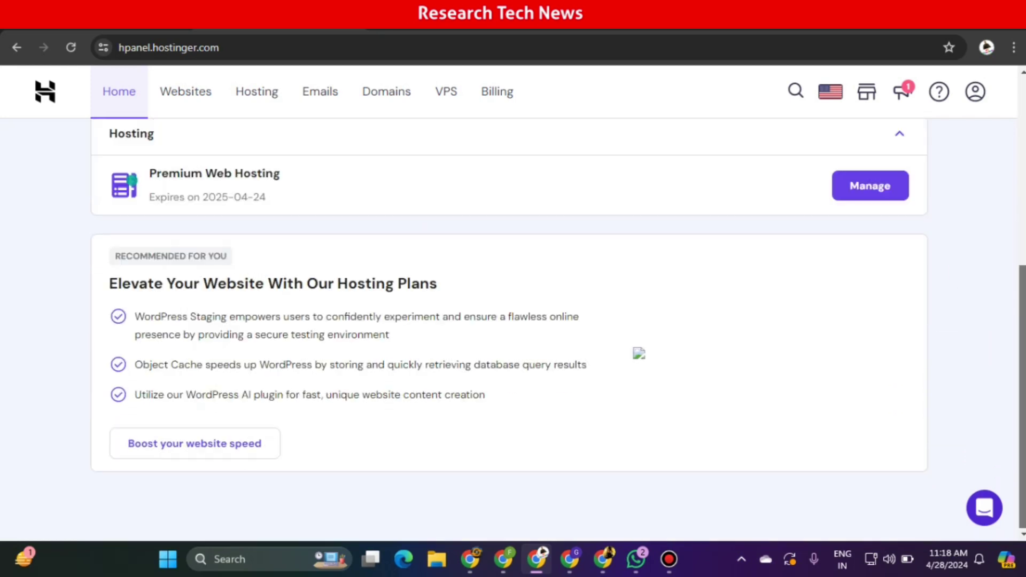
{"action": "scroll", "coordinate": [506, 327], "scroll_direction": "up", "scroll_amount": 6}
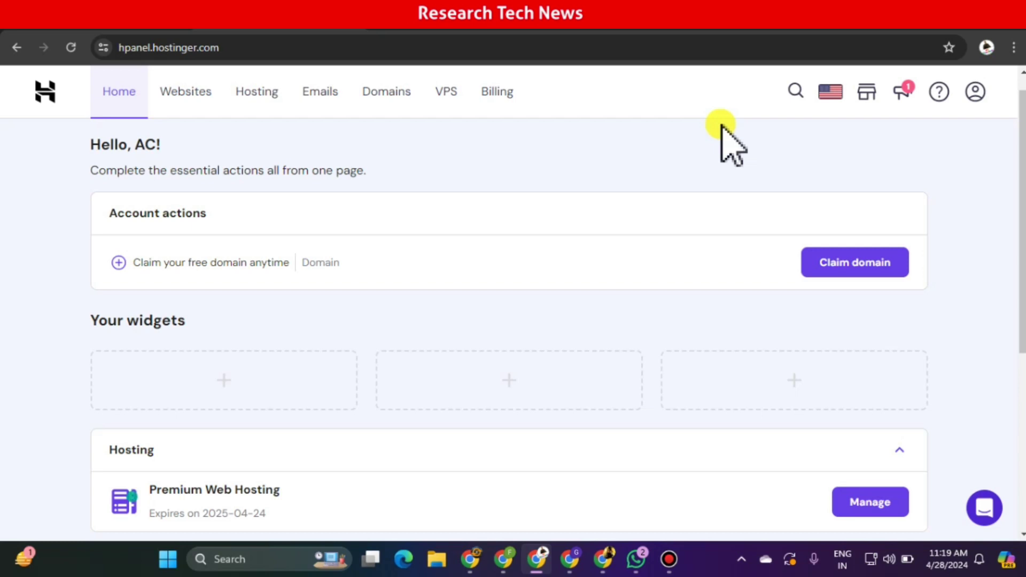
Switch to the hostinger.in page and examine its headline offer, review ratings and the Premium, Business and Cloud Startup prices.
{"action": "left_click", "coordinate": [745, 33]}
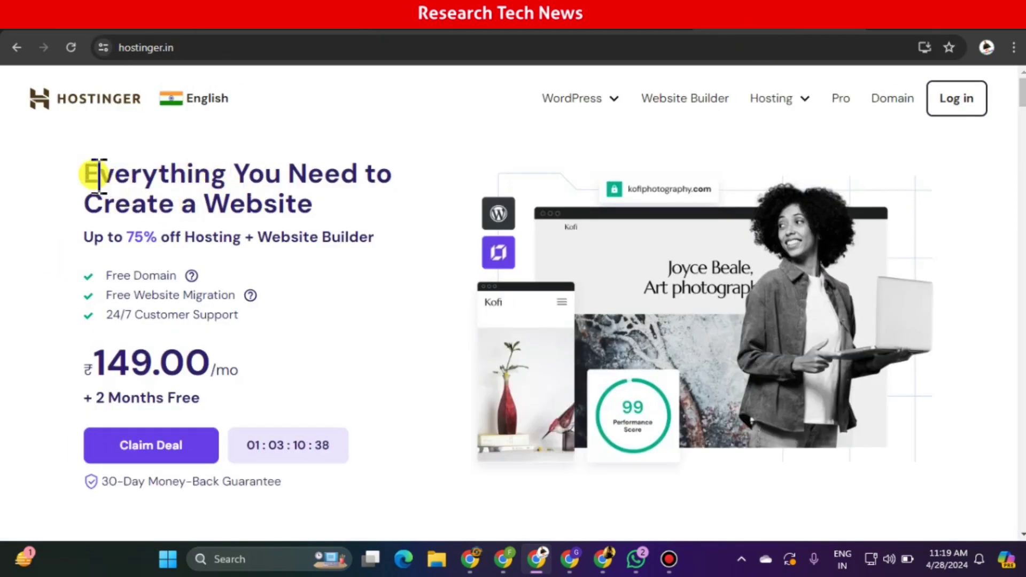
{"action": "left_click_drag", "start_coordinate": [93, 170], "coordinate": [360, 202]}
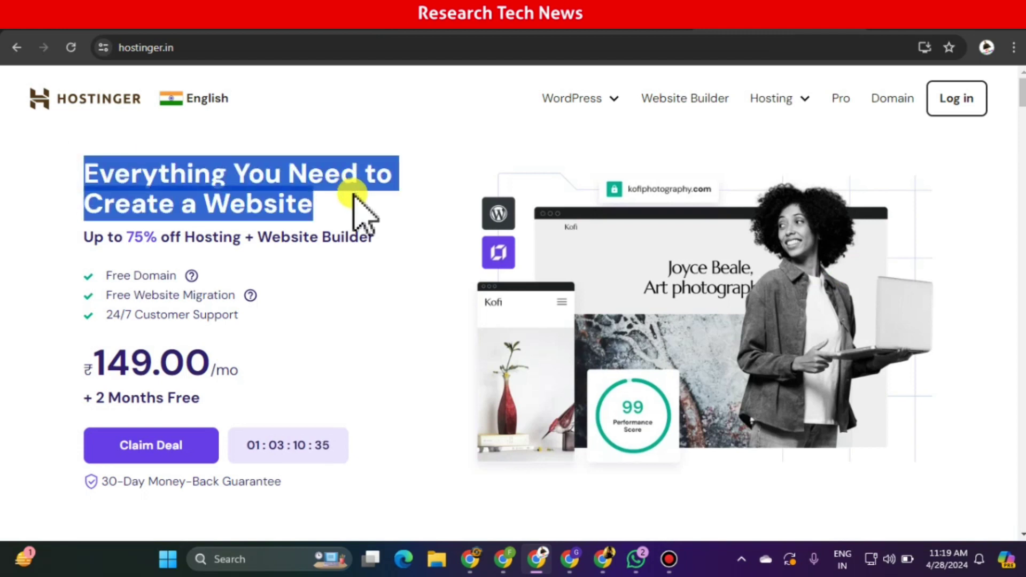
{"action": "left_click", "coordinate": [353, 199]}
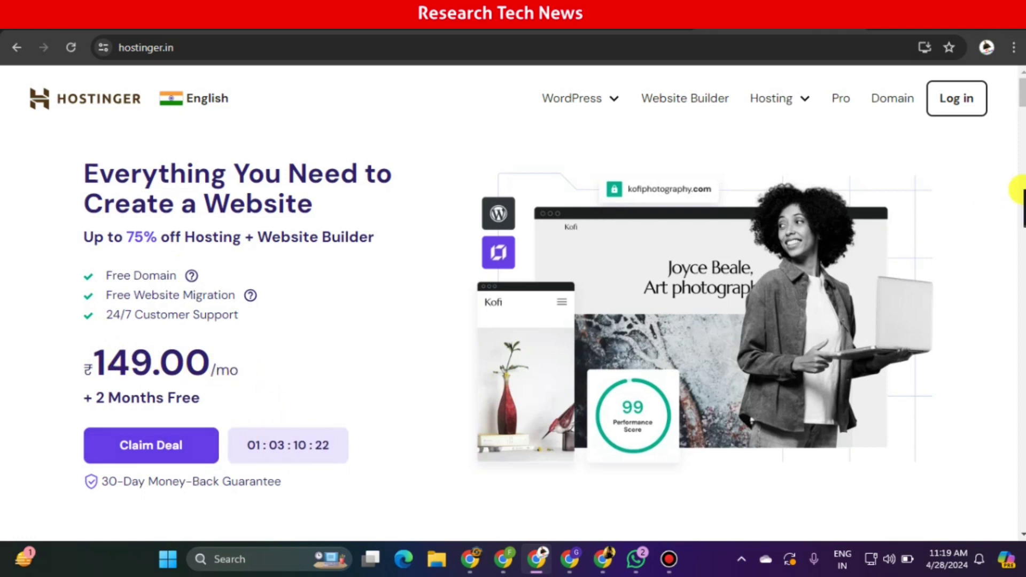
{"action": "scroll", "coordinate": [513, 299], "scroll_direction": "down", "scroll_amount": 6}
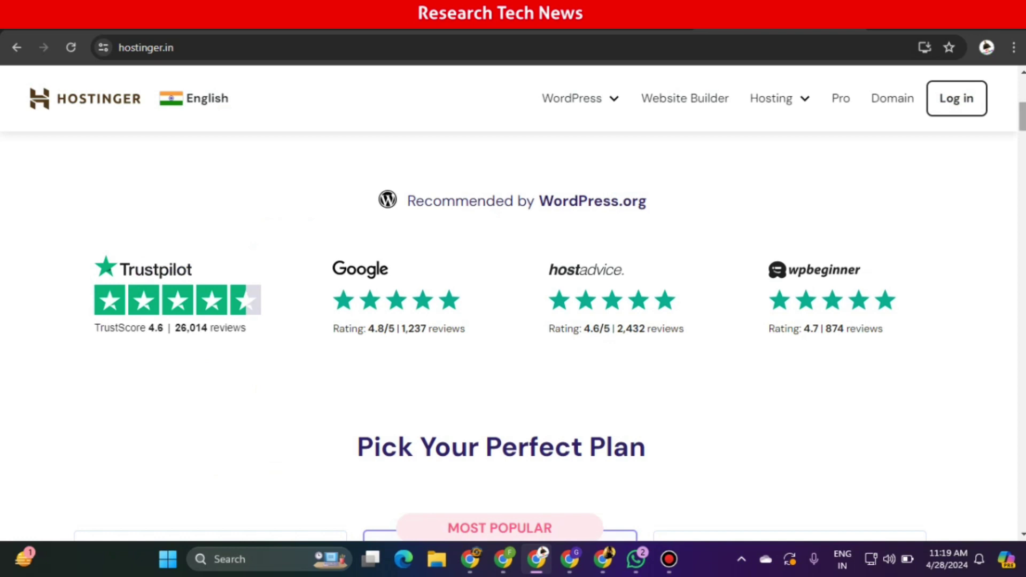
{"action": "scroll", "coordinate": [513, 299], "scroll_direction": "down", "scroll_amount": 7}
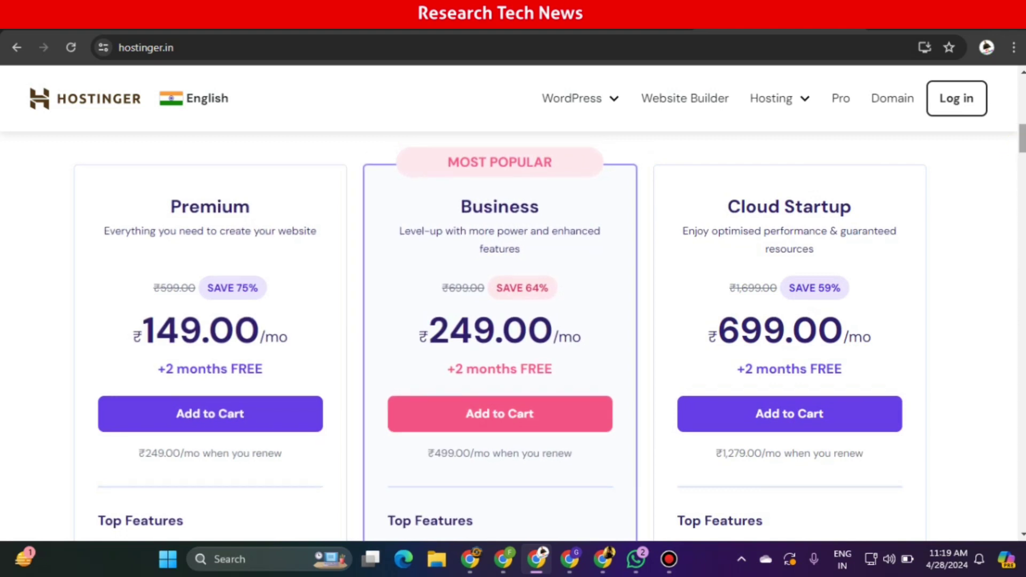
{"action": "scroll", "coordinate": [208, 211], "scroll_direction": "down", "scroll_amount": 3}
{"action": "scroll", "coordinate": [209, 211], "scroll_direction": "up", "scroll_amount": 2}
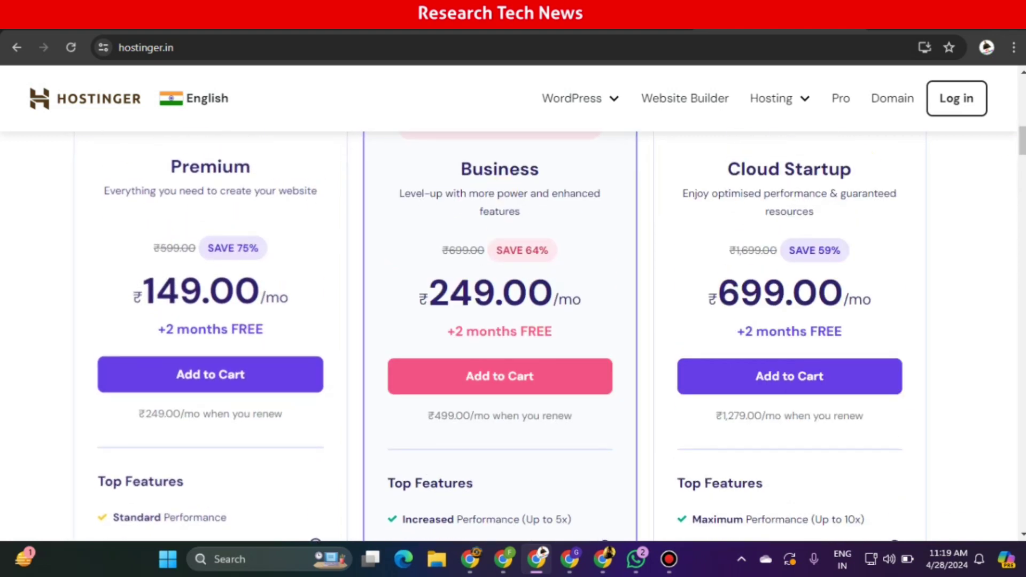
Compare the three hosting plans' top features, managed WordPress options, security and support, including the Premium plan's website allowance.
{"action": "scroll", "coordinate": [513, 336], "scroll_direction": "down", "scroll_amount": 6}
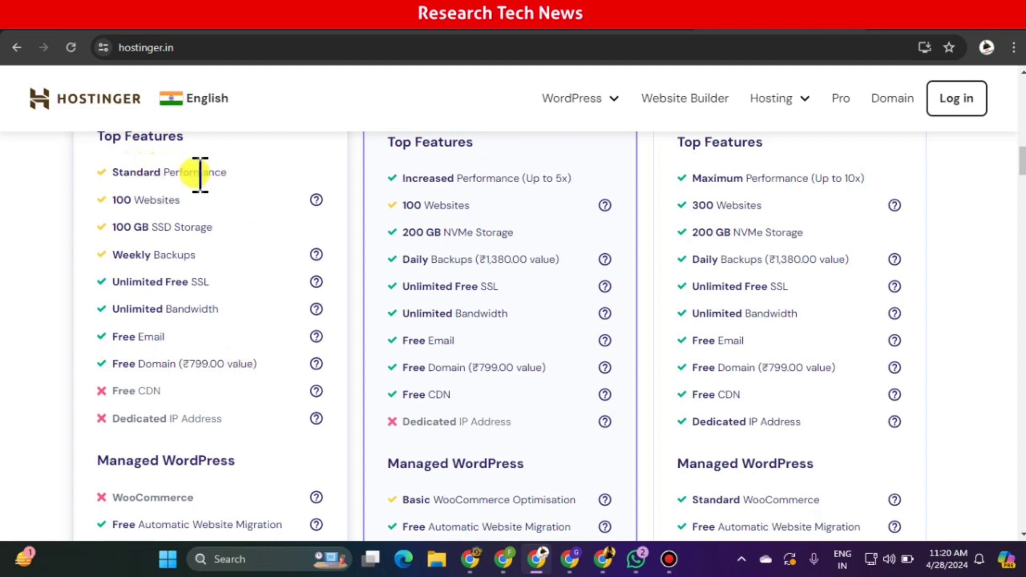
{"action": "left_click_drag", "start_coordinate": [115, 198], "coordinate": [185, 199]}
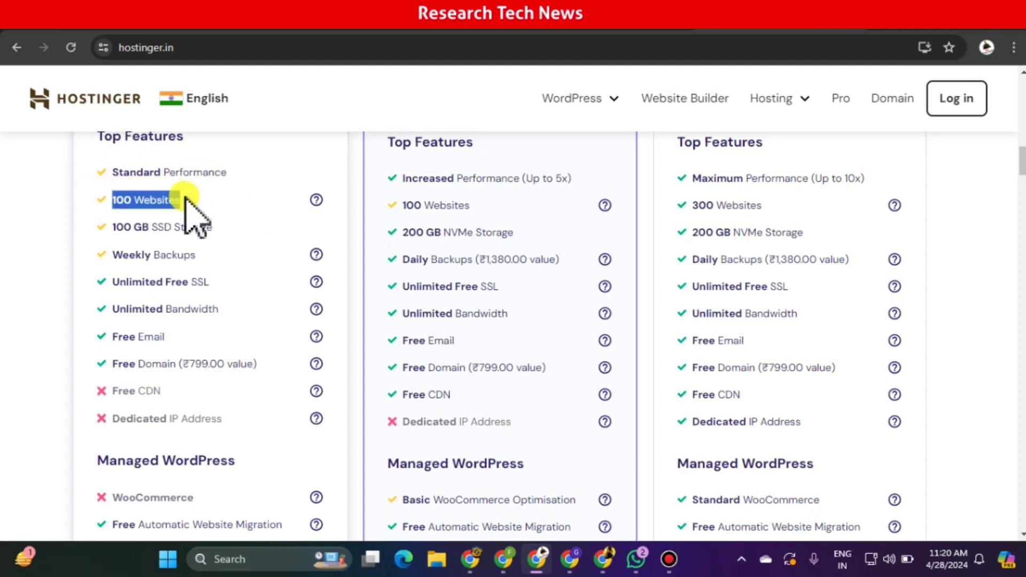
{"action": "left_click", "coordinate": [190, 203]}
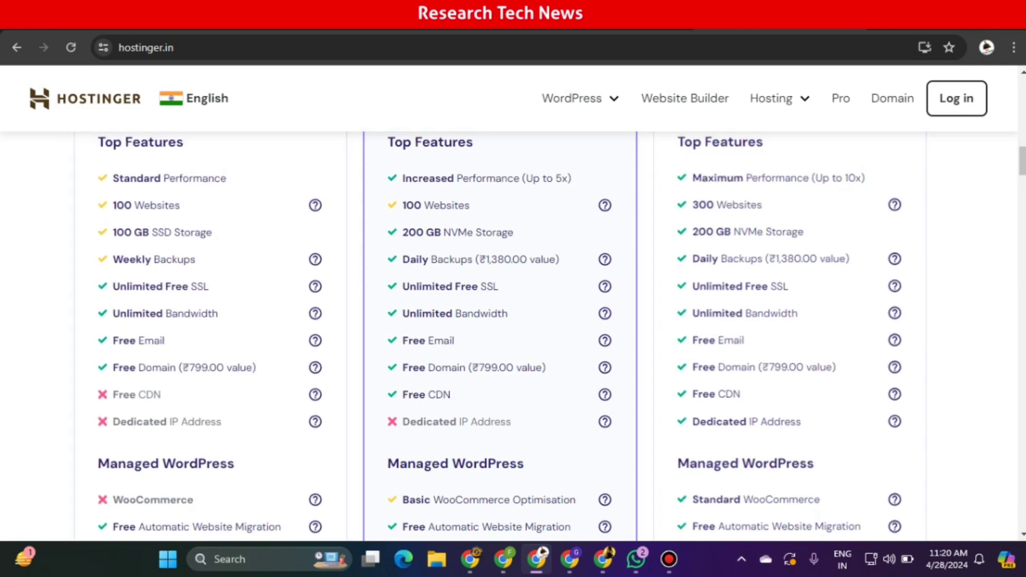
{"action": "scroll", "coordinate": [500, 331], "scroll_direction": "down", "scroll_amount": 10}
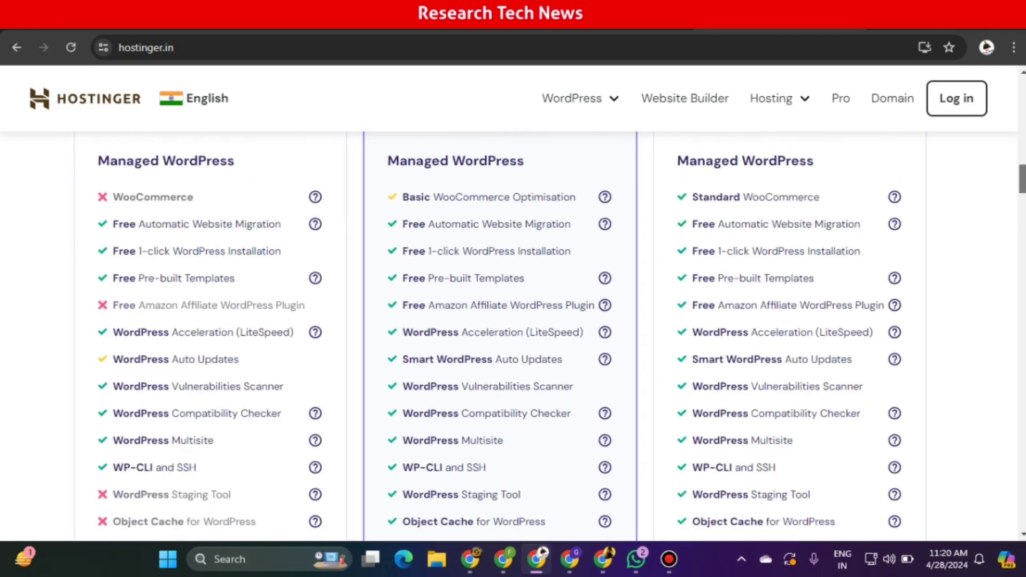
{"action": "scroll", "coordinate": [500, 332], "scroll_direction": "down", "scroll_amount": 8}
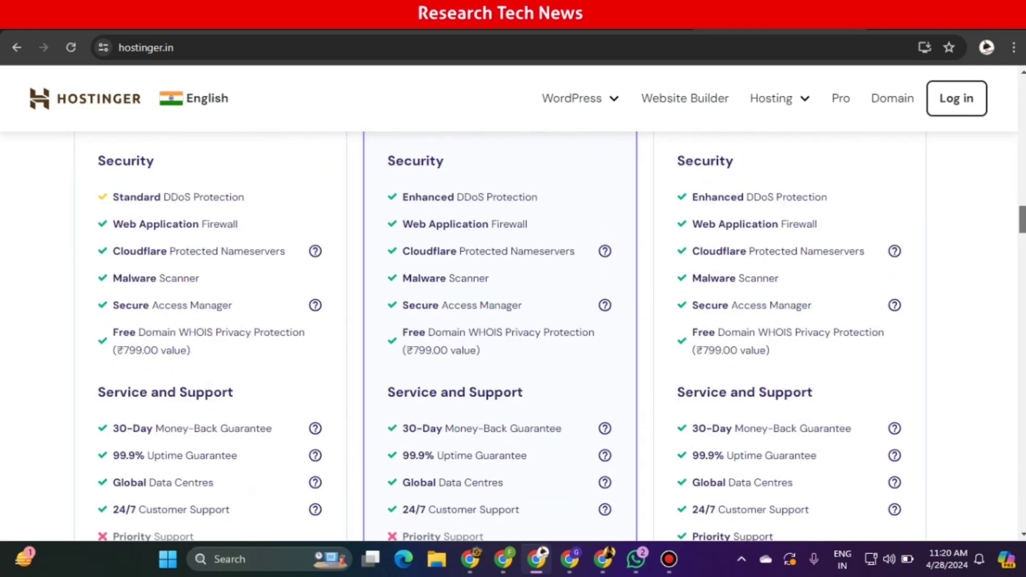
{"action": "key", "text": "Home"}
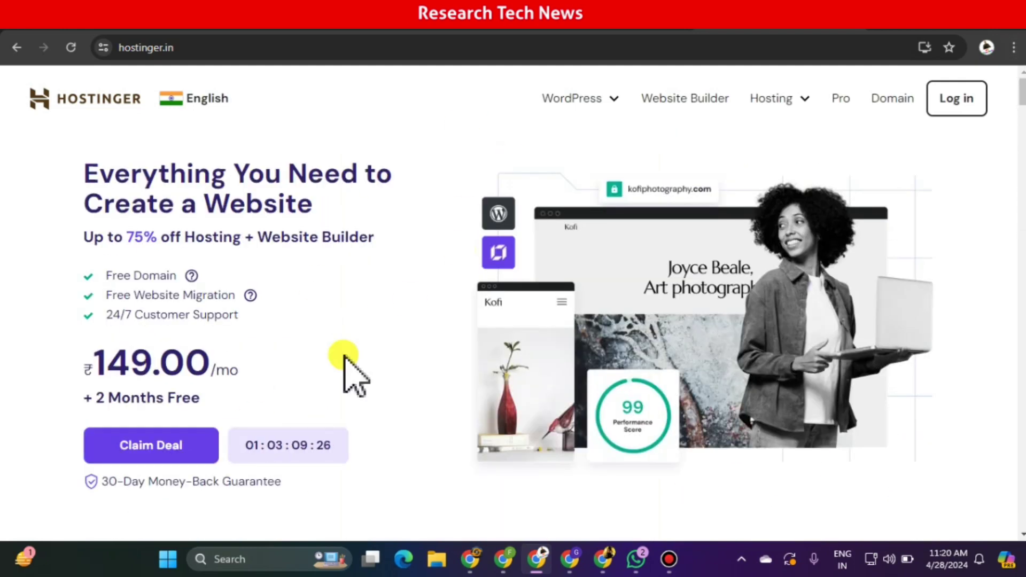
Return to the plan cards and add the Premium hosting plan to the cart.
{"action": "scroll", "coordinate": [355, 310], "scroll_direction": "down", "scroll_amount": 10}
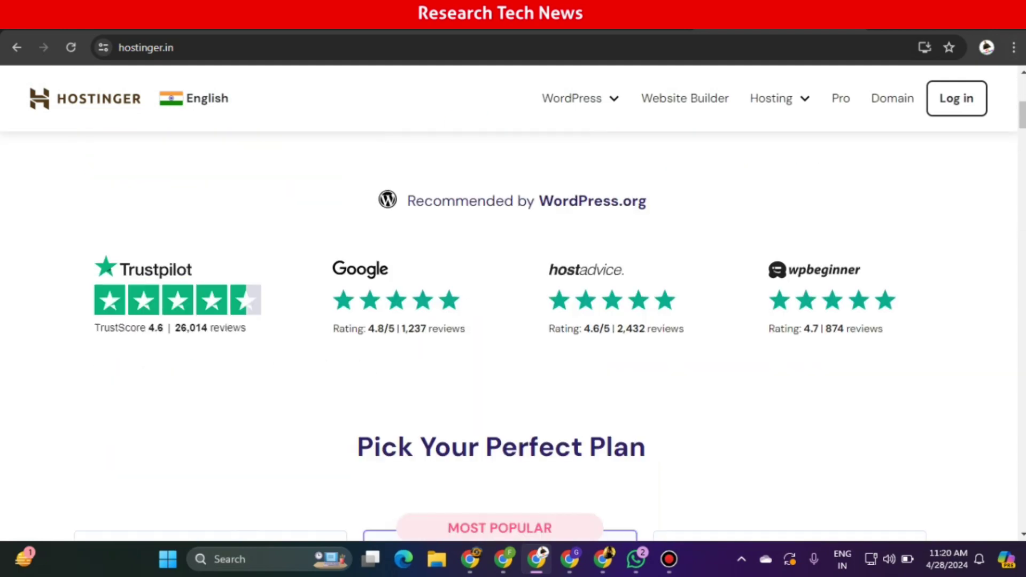
{"action": "scroll", "coordinate": [499, 335], "scroll_direction": "down", "scroll_amount": 6}
{"action": "left_click_drag", "start_coordinate": [1022, 161], "coordinate": [1020, 140]}
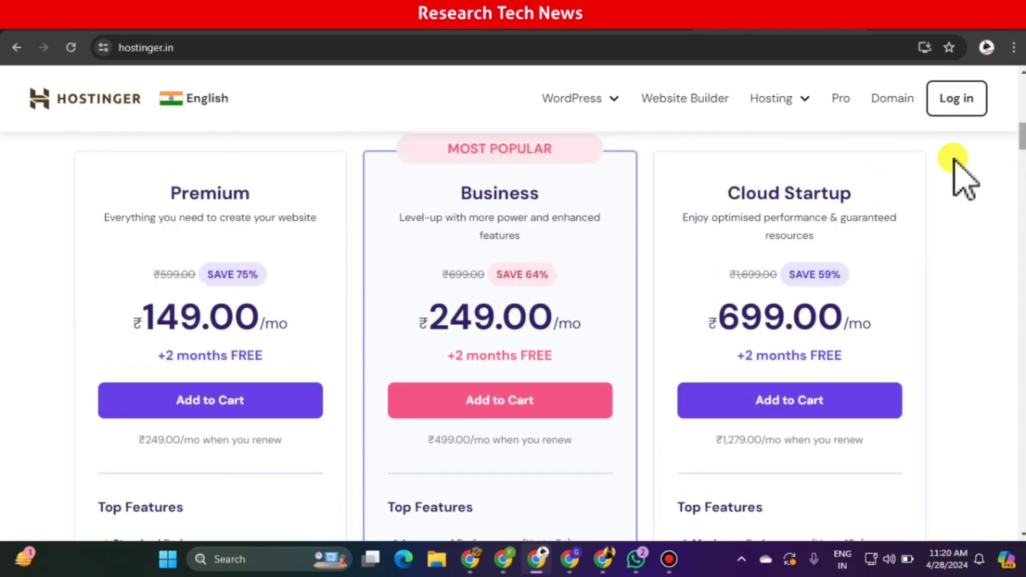
{"action": "left_click", "coordinate": [239, 400]}
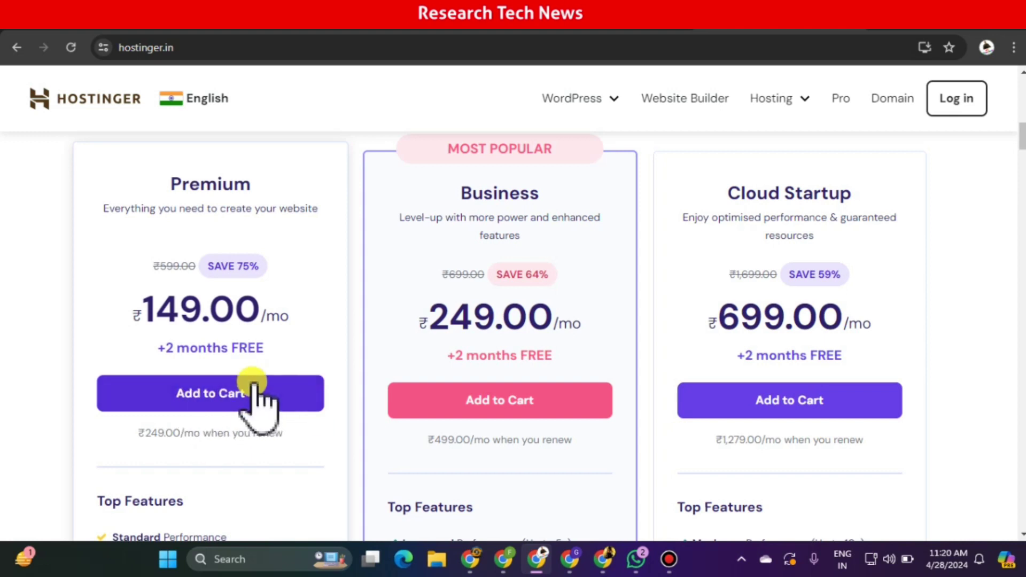
{"action": "left_click", "coordinate": [212, 393]}
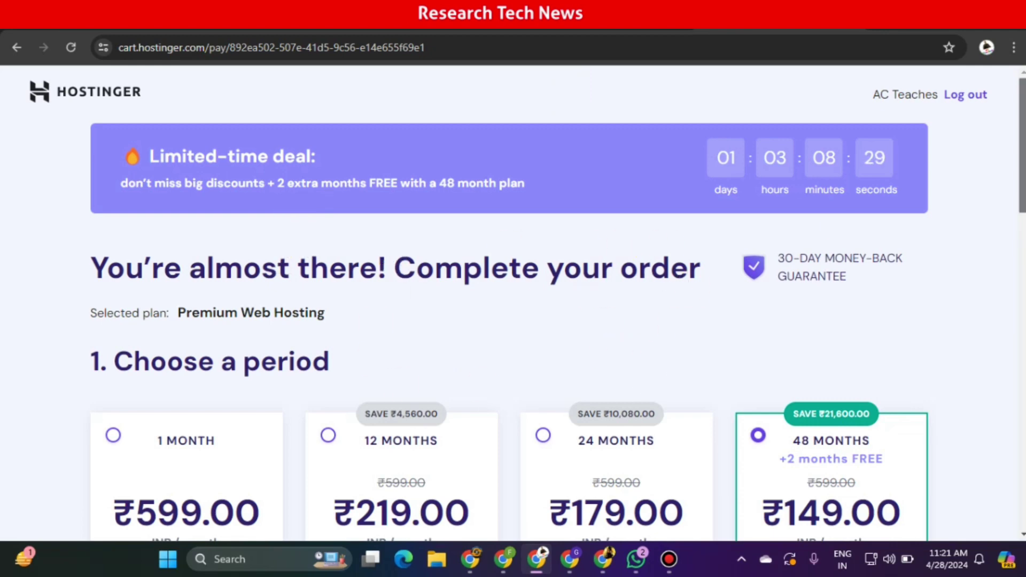
Review the Premium Web Hosting order's billing periods, payment methods, 48-month plan charges and coupon option on the checkout page.
{"action": "scroll", "coordinate": [629, 279], "scroll_direction": "down", "scroll_amount": 4}
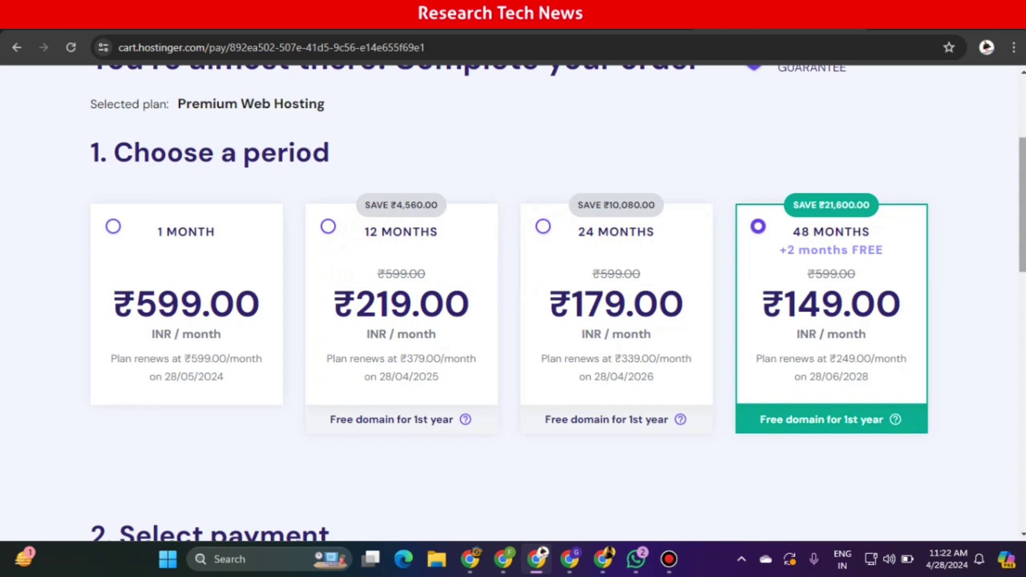
{"action": "scroll", "coordinate": [556, 304], "scroll_direction": "down", "scroll_amount": 5}
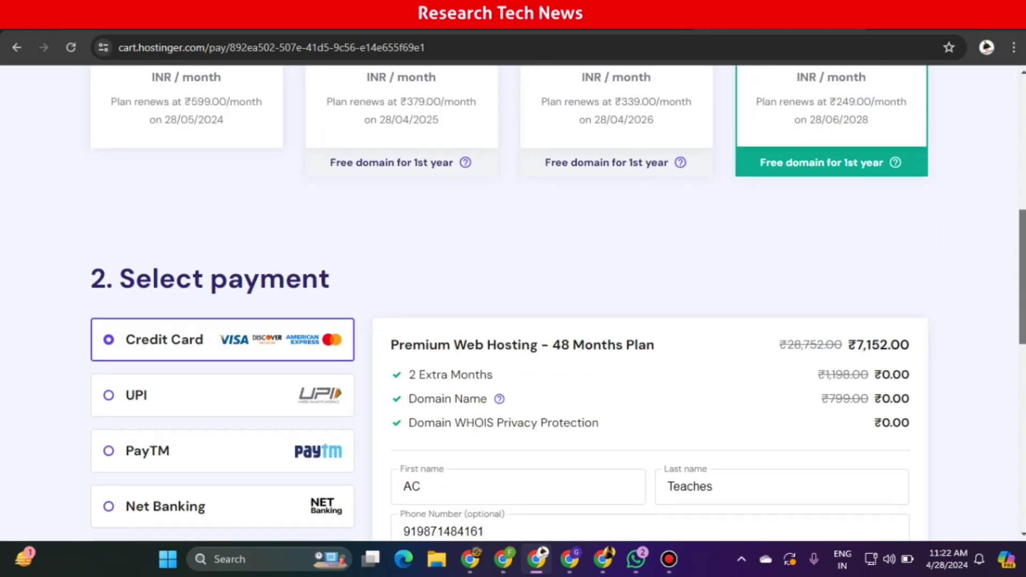
{"action": "left_click_drag", "start_coordinate": [1021, 291], "coordinate": [1021, 220]}
{"action": "scroll", "coordinate": [796, 300], "scroll_direction": "down", "scroll_amount": 3}
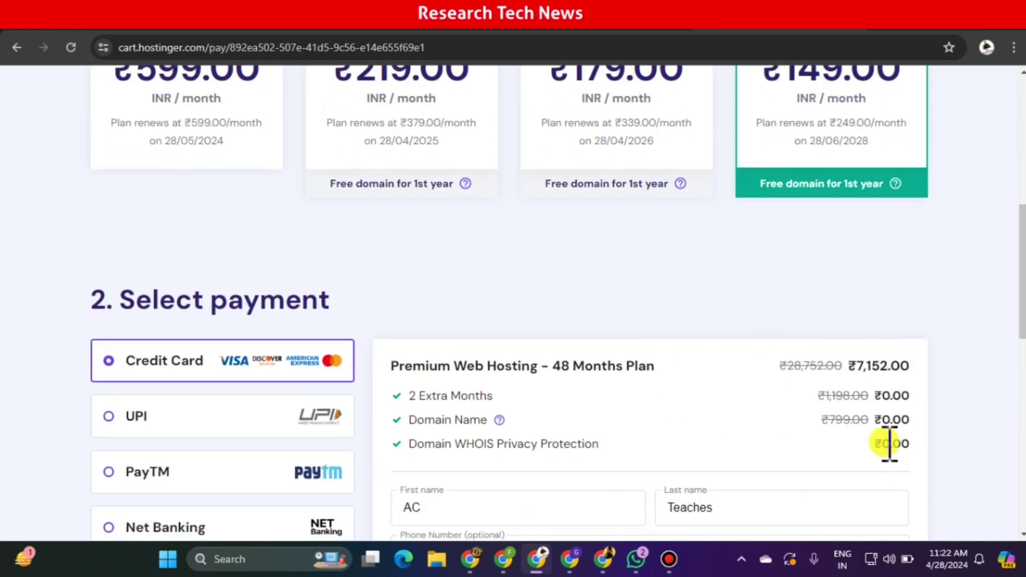
{"action": "left_click_drag", "start_coordinate": [1022, 269], "coordinate": [1021, 430]}
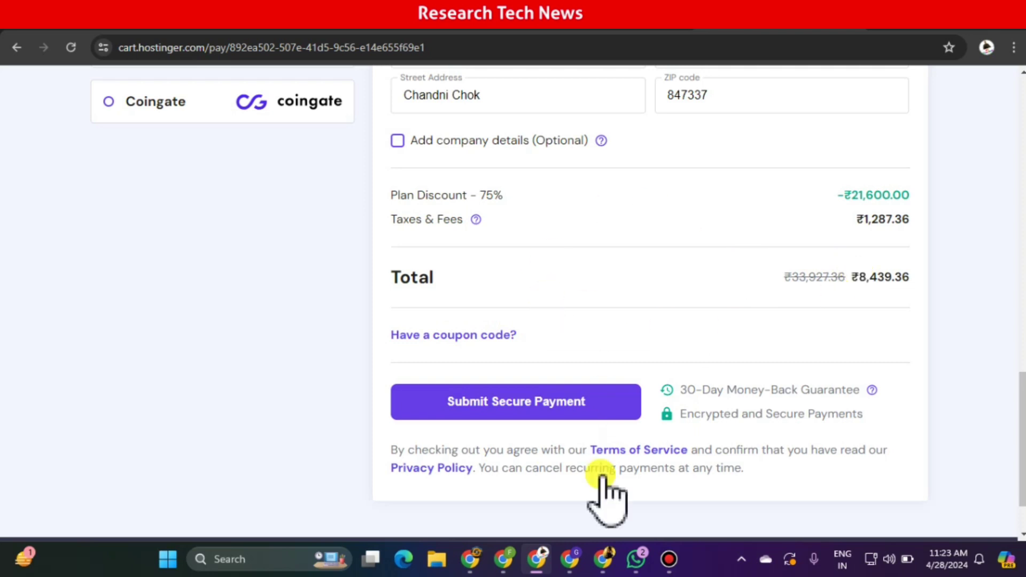
Switch to the lovsiner.com article on the free WordPress full course and go through it to the embedded course video.
{"action": "mouse_move", "coordinate": [609, 551]}
{"action": "left_click", "coordinate": [607, 497]}
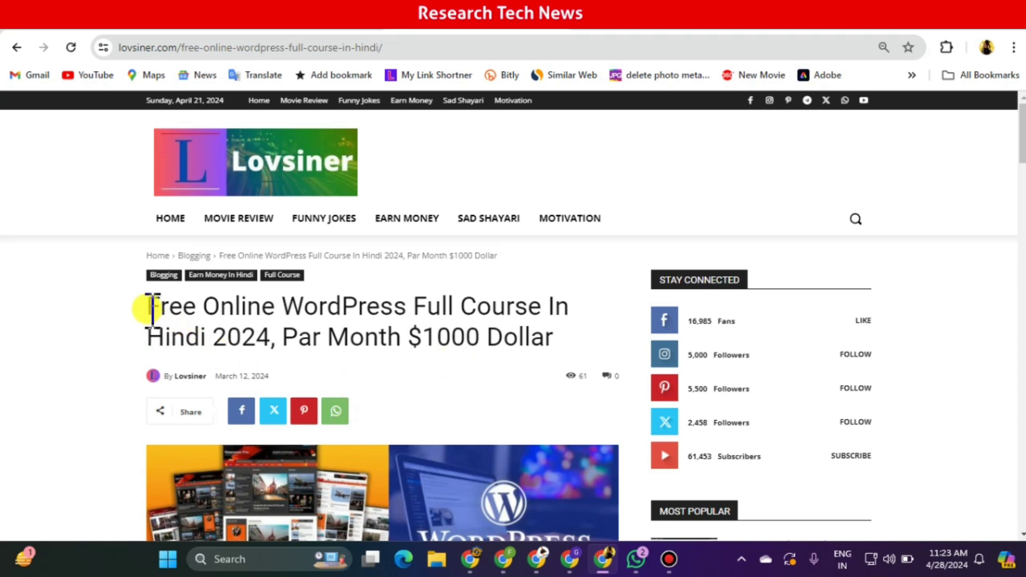
{"action": "left_click_drag", "start_coordinate": [151, 308], "coordinate": [491, 295]}
{"action": "left_click", "coordinate": [490, 296]}
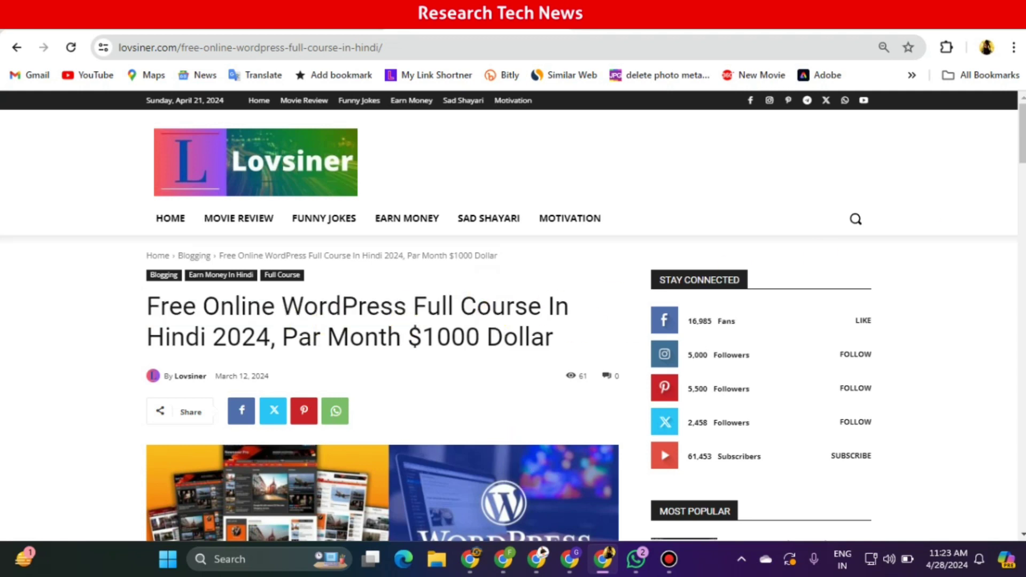
{"action": "scroll", "coordinate": [514, 321], "scroll_direction": "down", "scroll_amount": 5}
{"action": "scroll", "coordinate": [513, 321], "scroll_direction": "up", "scroll_amount": 4}
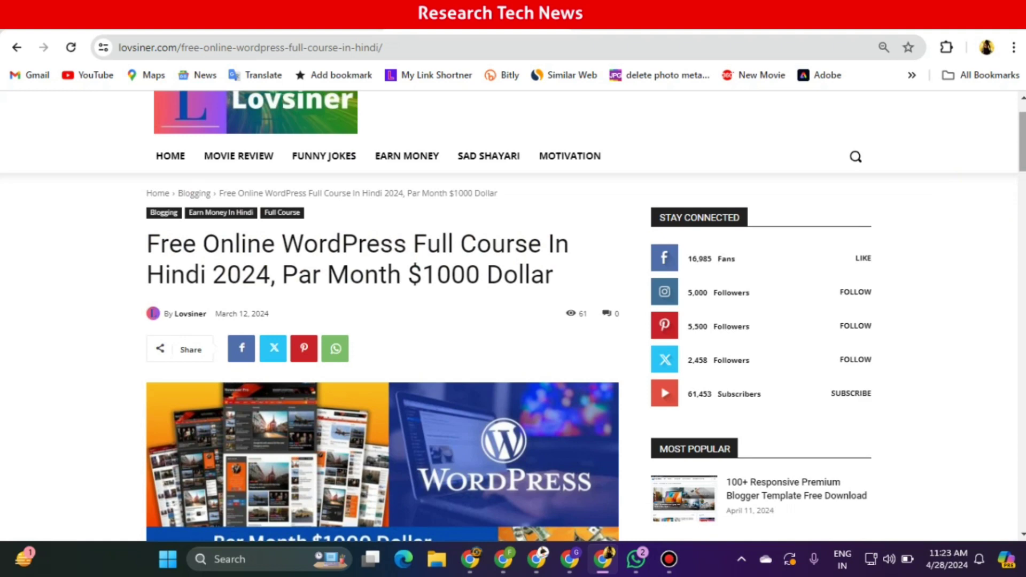
{"action": "left_click_drag", "start_coordinate": [1021, 155], "coordinate": [1021, 328]}
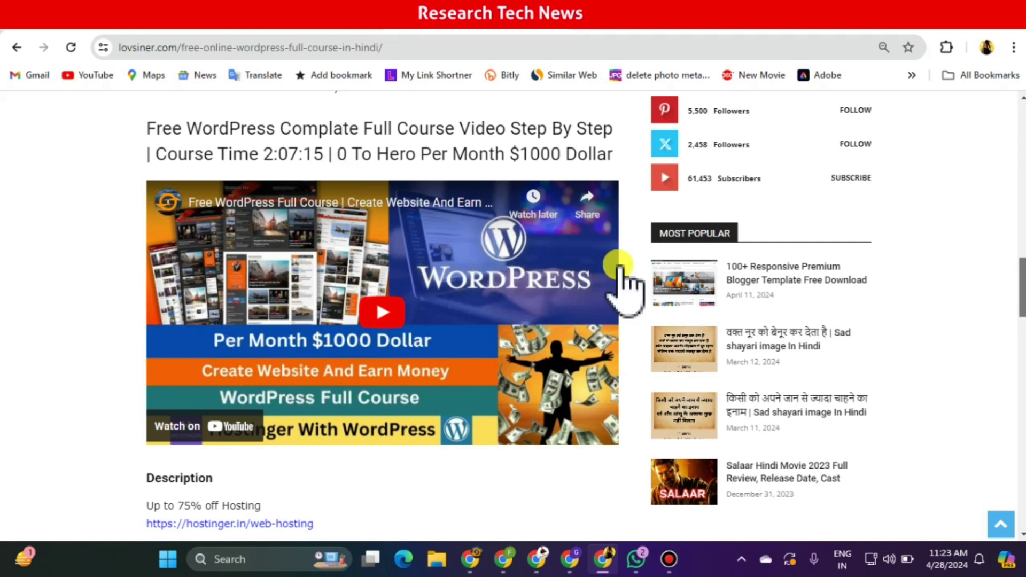
Copy the 10% extra-off coupon code MICROSOLUTION from the article's description section.
{"action": "scroll", "coordinate": [304, 289], "scroll_direction": "down", "scroll_amount": 3}
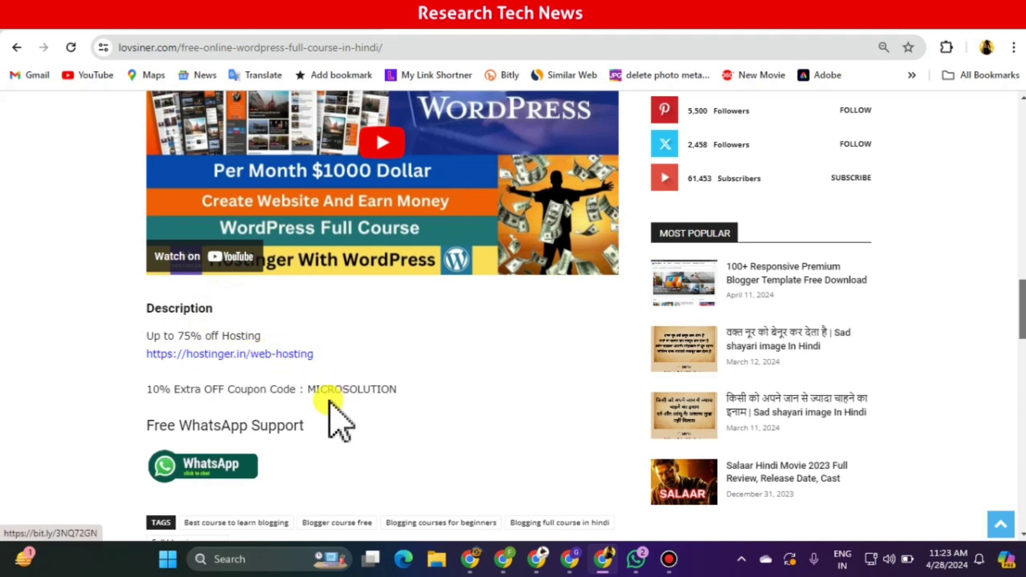
{"action": "left_click_drag", "start_coordinate": [310, 389], "coordinate": [401, 390]}
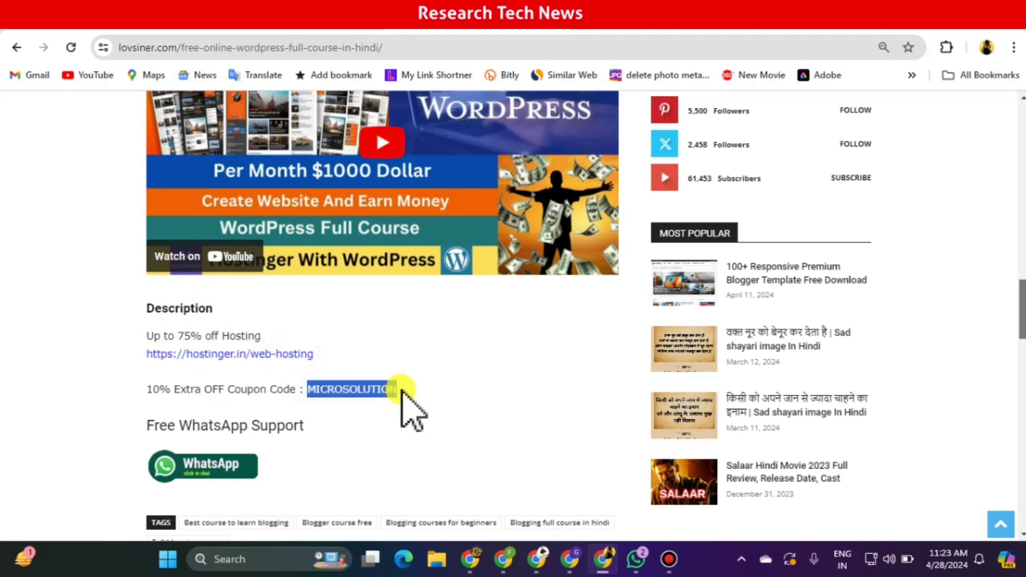
{"action": "right_click", "coordinate": [330, 386]}
{"action": "left_click", "coordinate": [376, 195]}
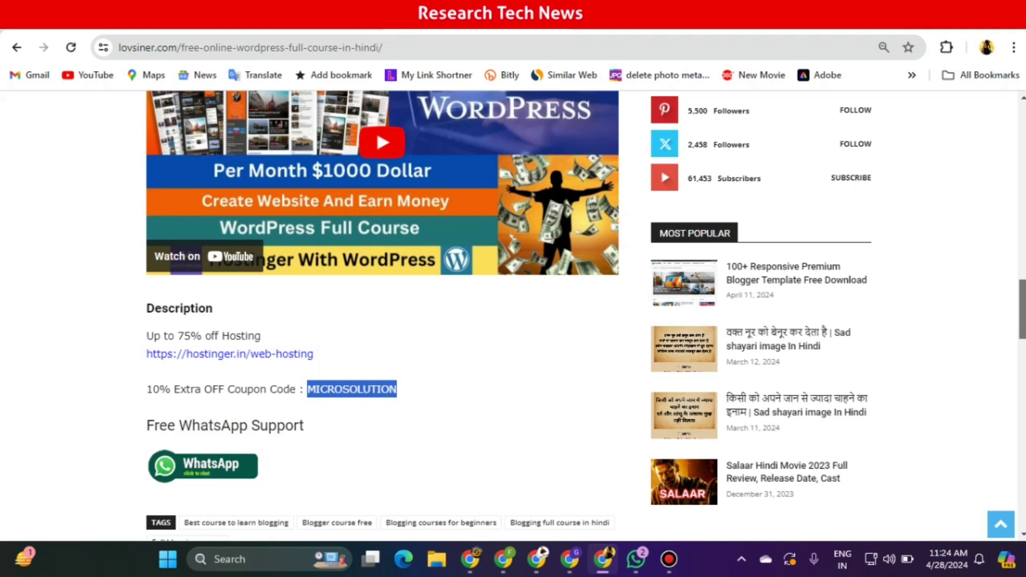
{"action": "scroll", "coordinate": [1015, 343], "scroll_direction": "up", "scroll_amount": 4}
{"action": "scroll", "coordinate": [1016, 344], "scroll_direction": "down", "scroll_amount": 8}
{"action": "scroll", "coordinate": [1016, 344], "scroll_direction": "up", "scroll_amount": 2}
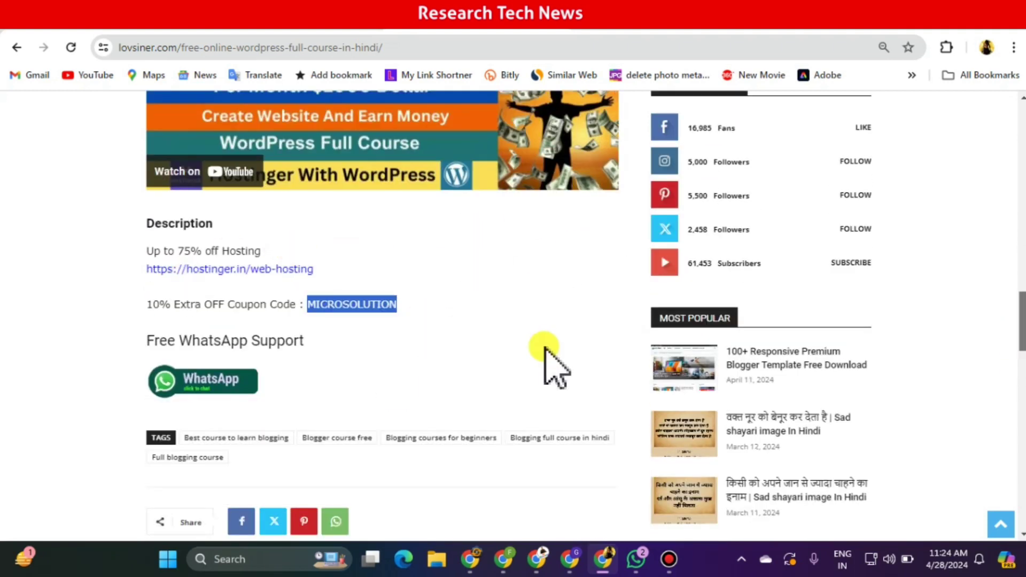
Look back over the article from its title and copy the coupon code MICROSOLUTION again.
{"action": "left_click", "coordinate": [451, 320]}
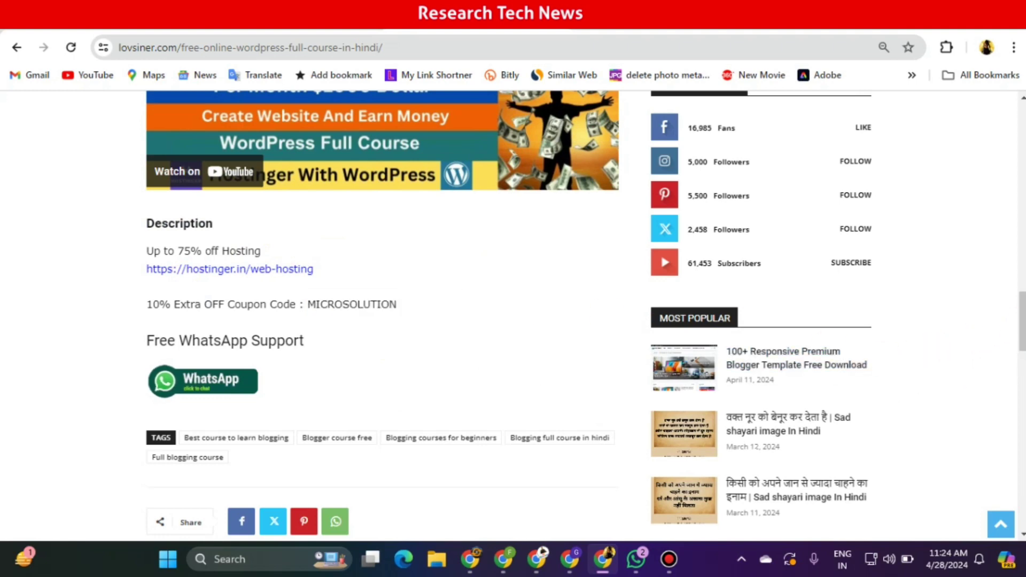
{"action": "scroll", "coordinate": [382, 316], "scroll_direction": "up", "scroll_amount": 15}
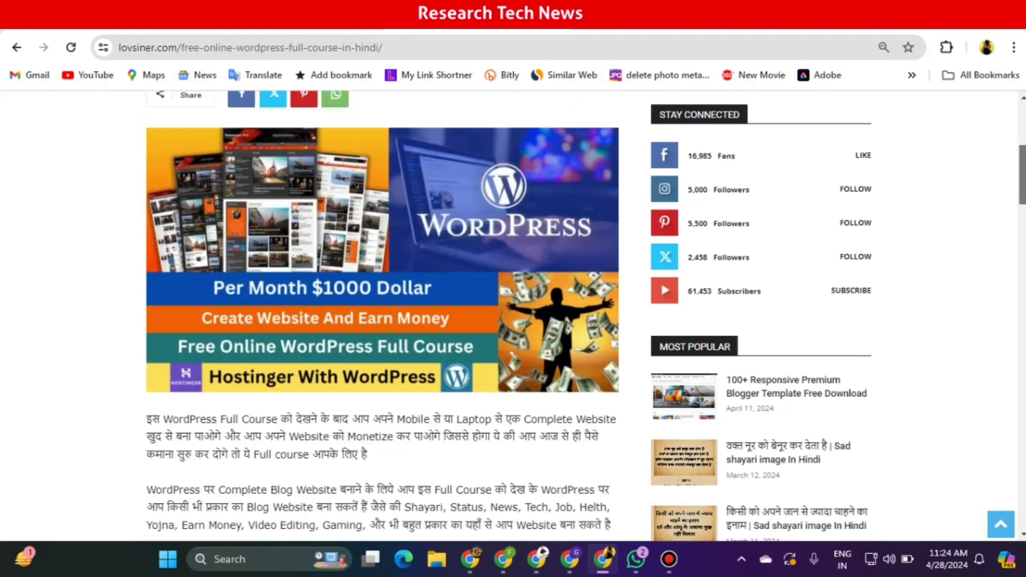
{"action": "scroll", "coordinate": [382, 315], "scroll_direction": "up", "scroll_amount": 3}
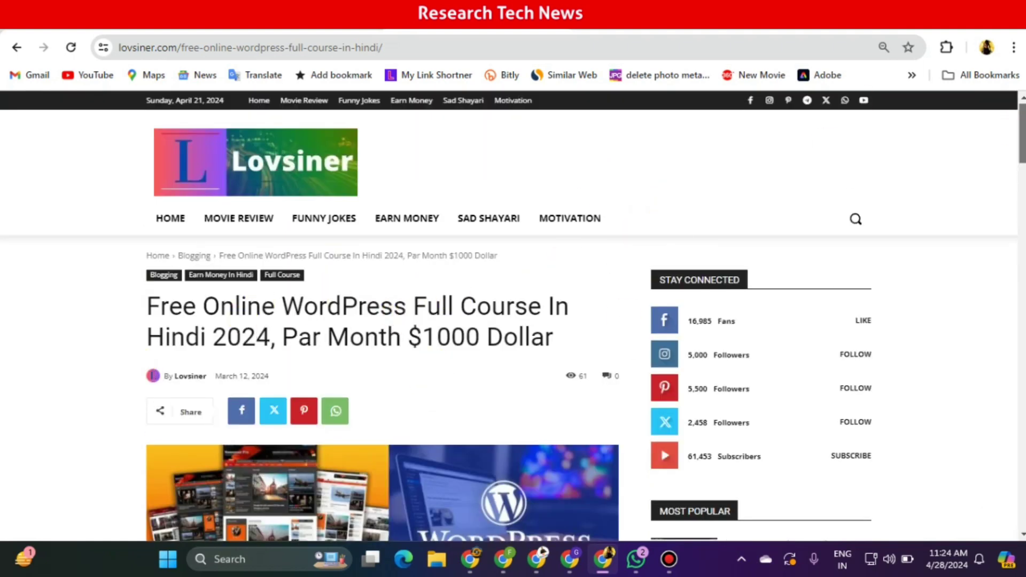
{"action": "scroll", "coordinate": [383, 315], "scroll_direction": "down", "scroll_amount": 15}
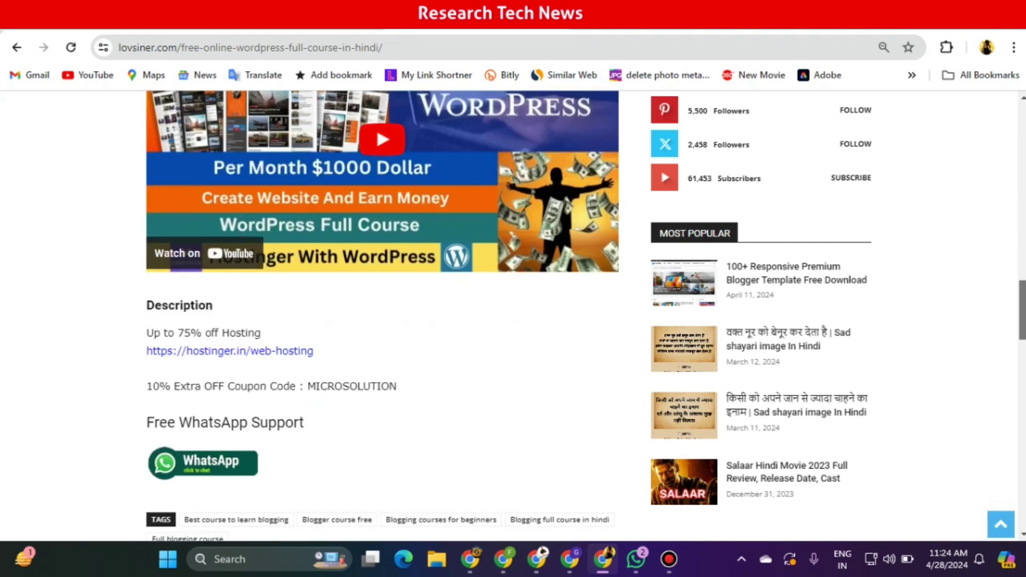
{"action": "scroll", "coordinate": [458, 378], "scroll_direction": "down", "scroll_amount": 1}
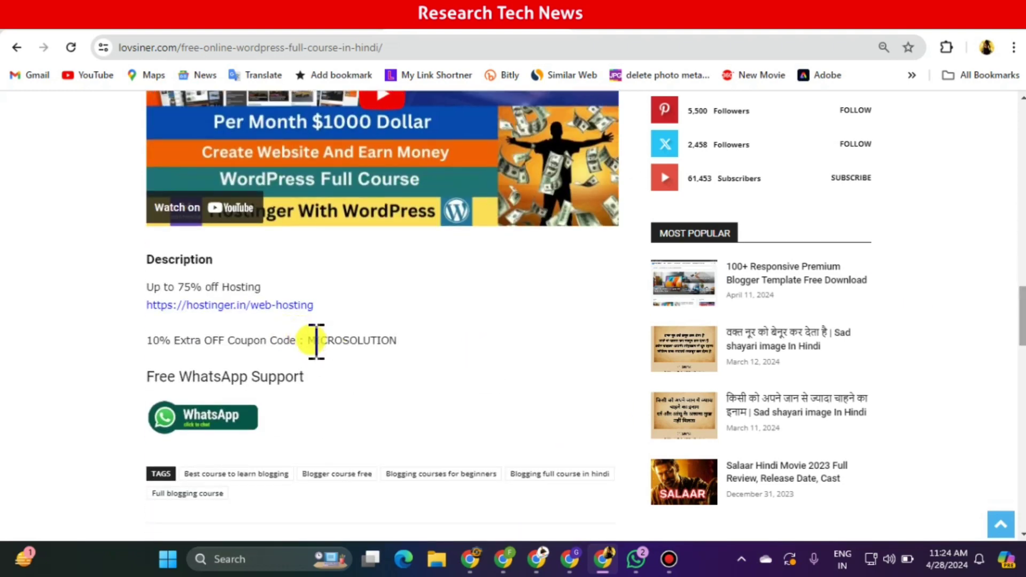
{"action": "left_click_drag", "start_coordinate": [309, 341], "coordinate": [408, 343]}
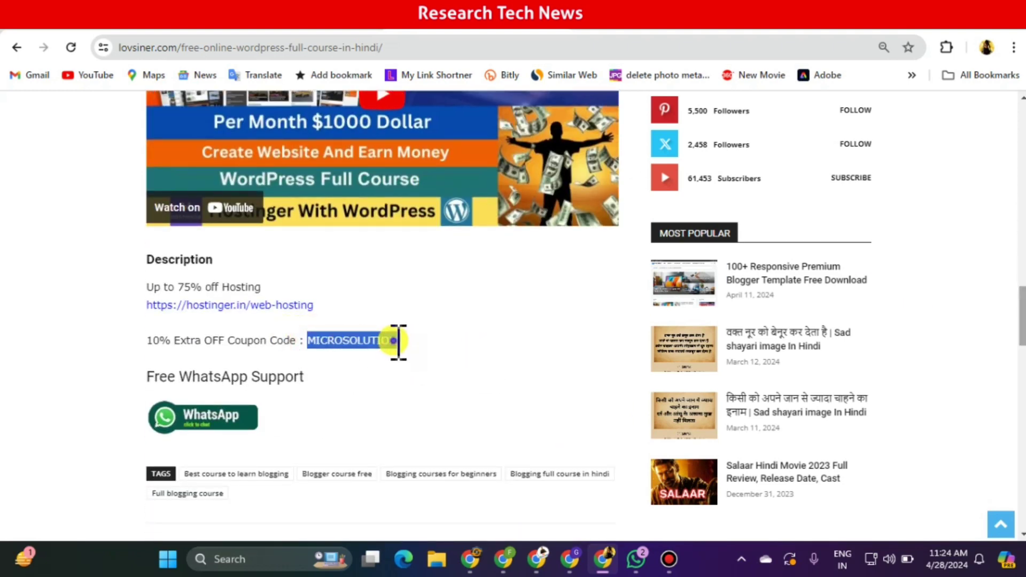
{"action": "right_click", "coordinate": [398, 341]}
{"action": "left_click", "coordinate": [468, 154]}
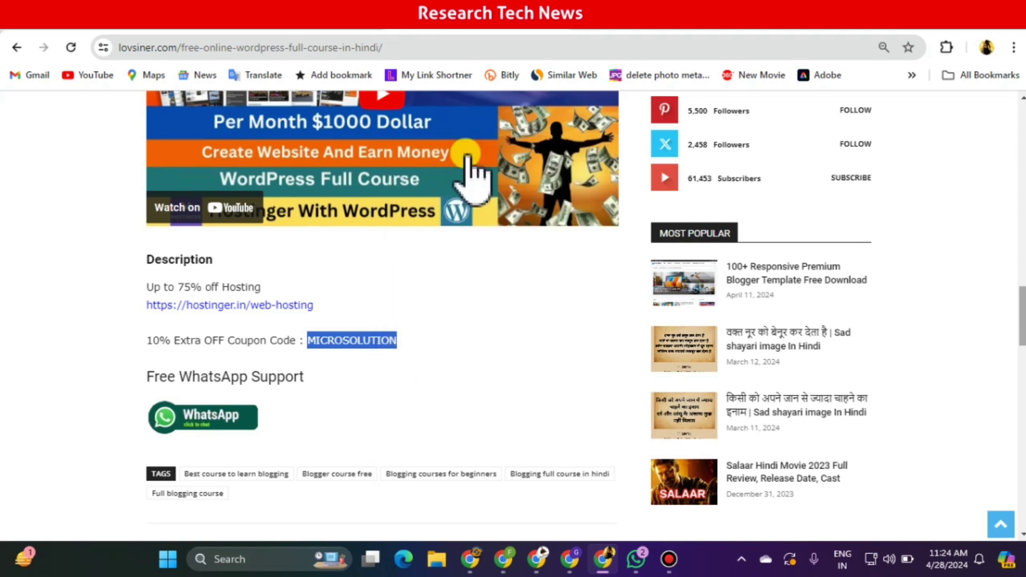
Switch to the Hostinger cart and apply the coupon code MICROSOLUTION to the Premium Web Hosting order.
{"action": "mouse_move", "coordinate": [536, 559]}
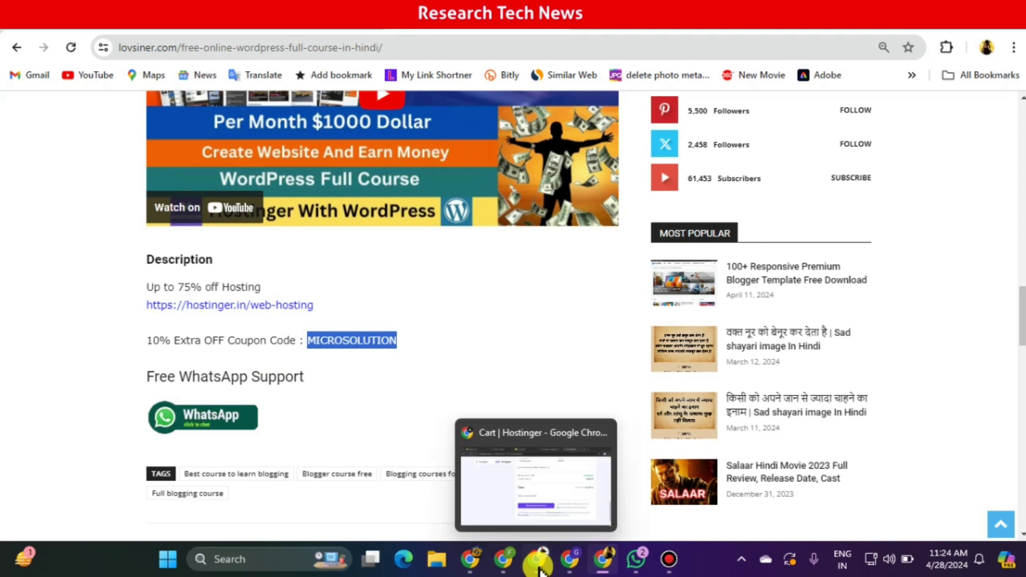
{"action": "left_click", "coordinate": [537, 513]}
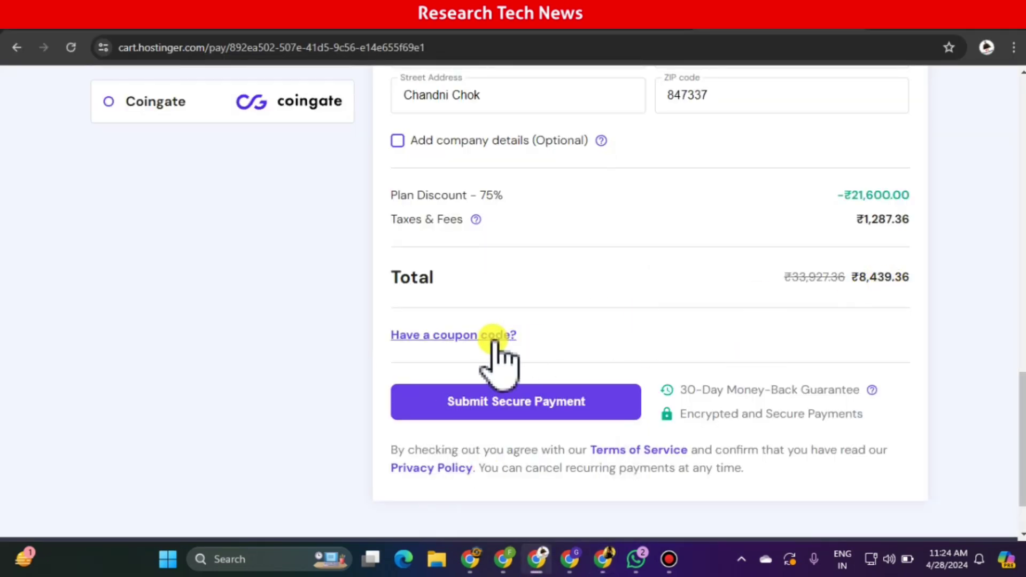
{"action": "left_click", "coordinate": [466, 337]}
{"action": "right_click", "coordinate": [514, 374]}
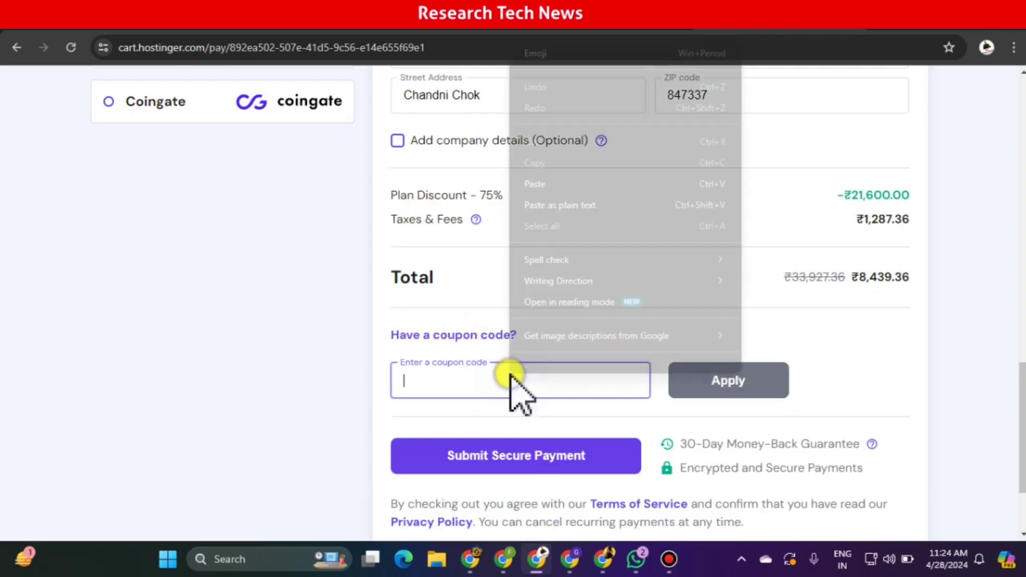
{"action": "left_click", "coordinate": [557, 194]}
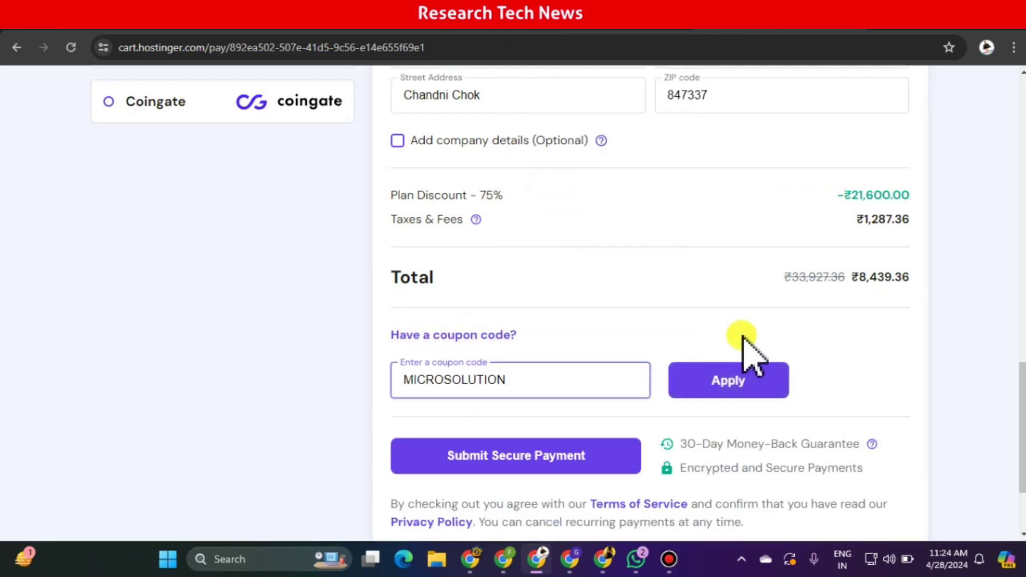
{"action": "left_click", "coordinate": [747, 380]}
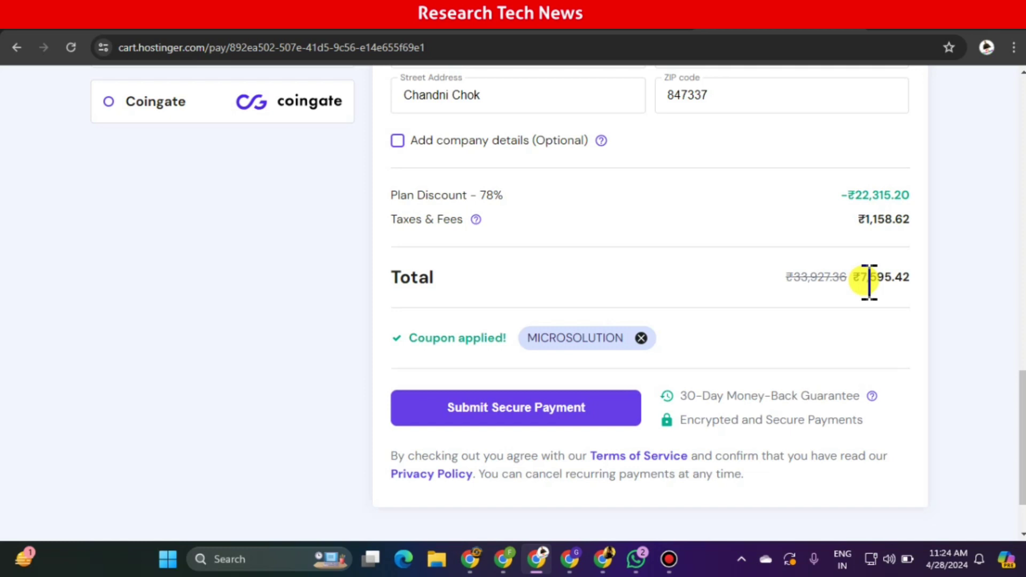
Choose the 24-month billing period for the order and check its discounted total.
{"action": "left_click_drag", "start_coordinate": [1021, 446], "coordinate": [1002, 417]}
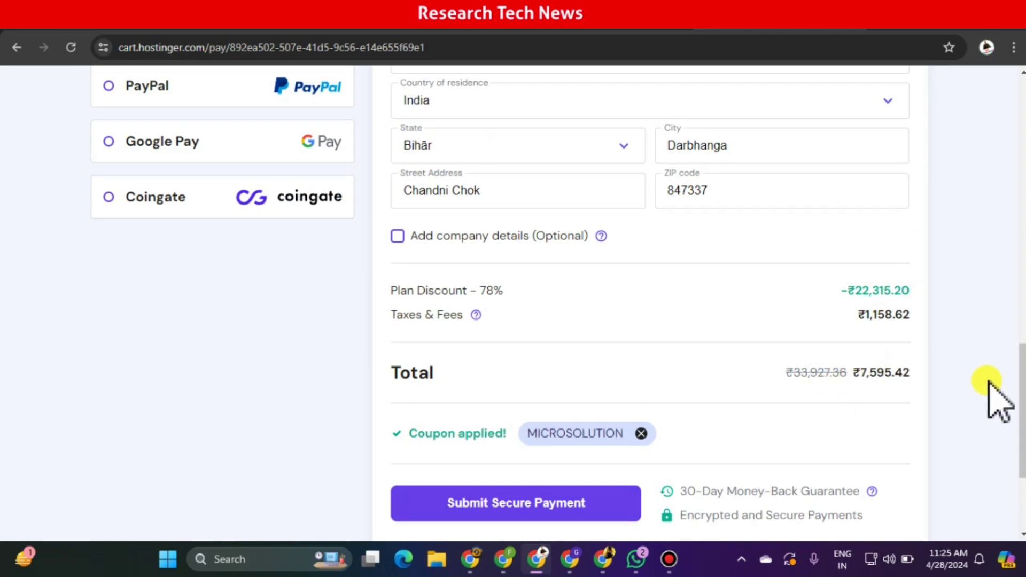
{"action": "left_click_drag", "start_coordinate": [1022, 409], "coordinate": [1022, 172]}
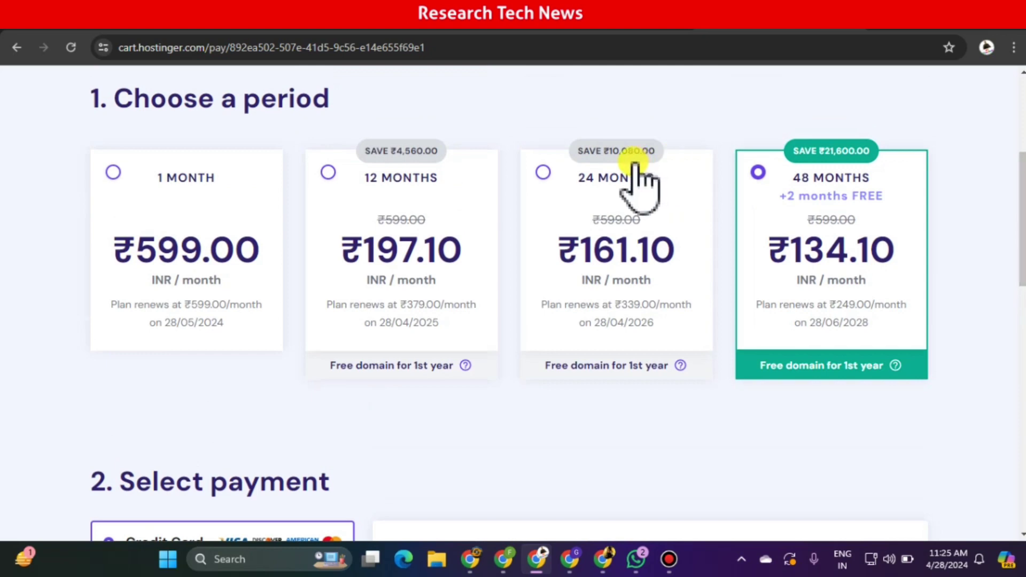
{"action": "left_click", "coordinate": [604, 182]}
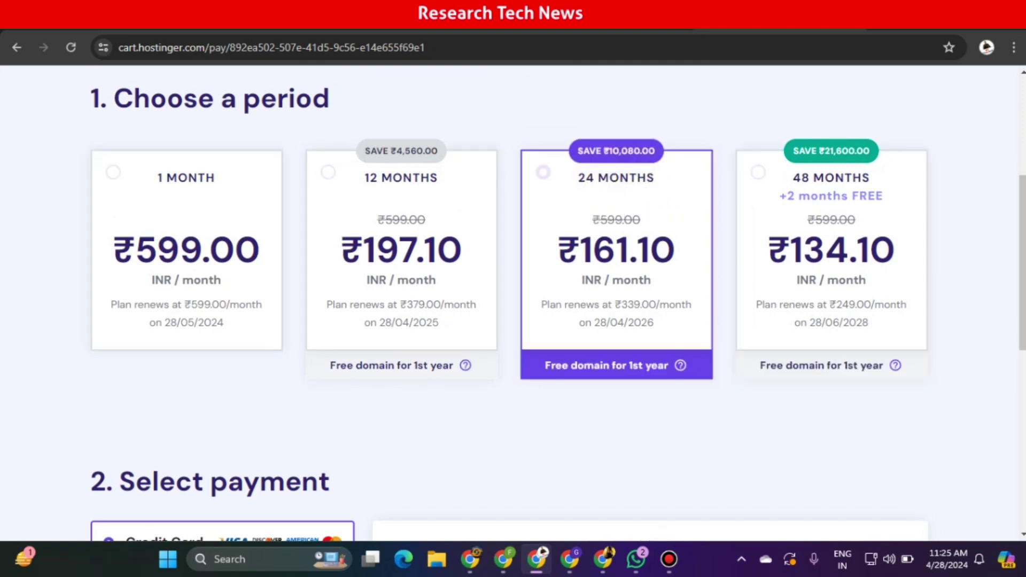
{"action": "left_click_drag", "start_coordinate": [1022, 172], "coordinate": [1022, 342]}
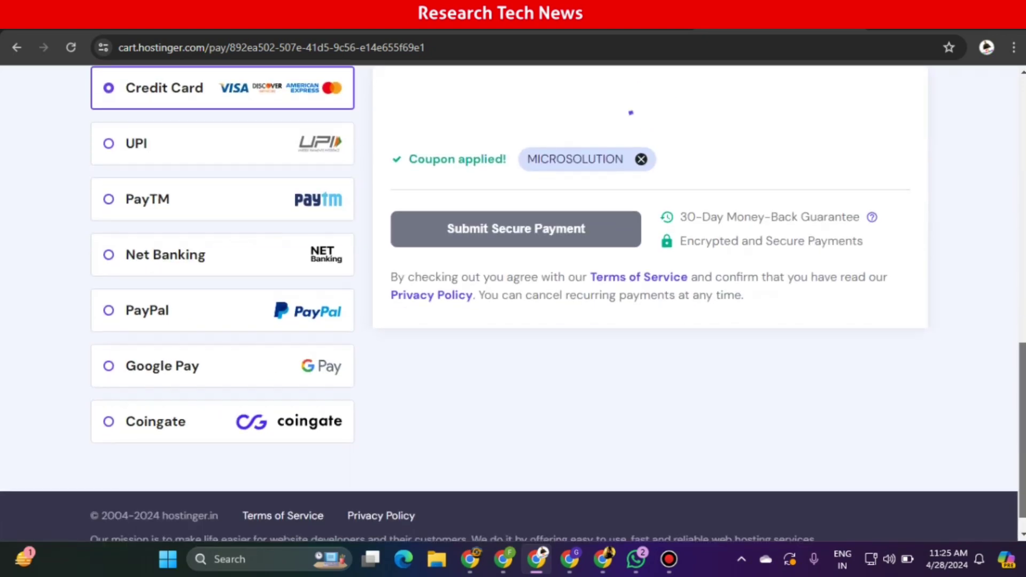
{"action": "scroll", "coordinate": [978, 428], "scroll_direction": "down", "scroll_amount": 4}
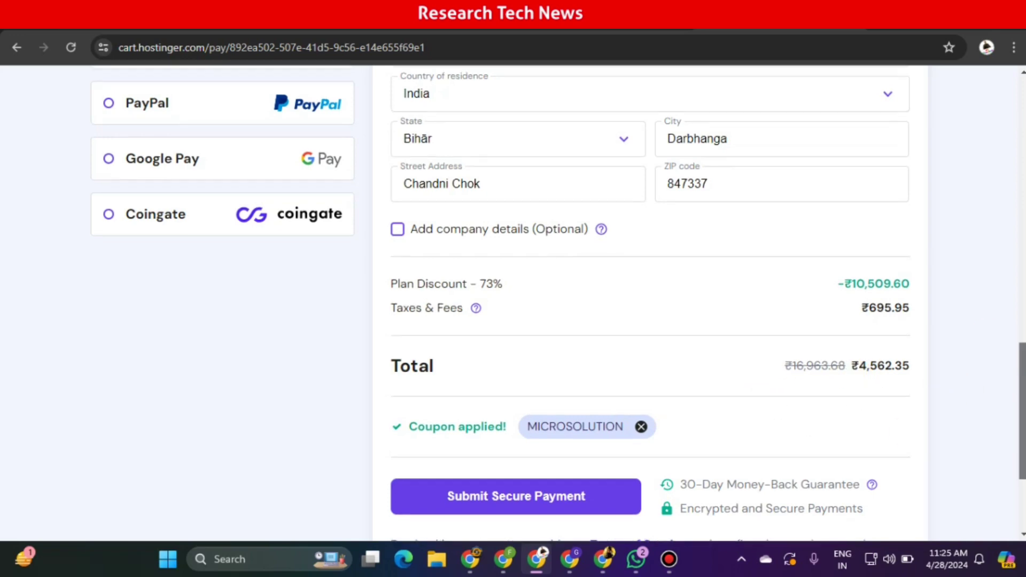
Set the billing period to 12 months and review the discounted total, plan charges and payment methods.
{"action": "left_click_drag", "start_coordinate": [1022, 412], "coordinate": [1022, 189]}
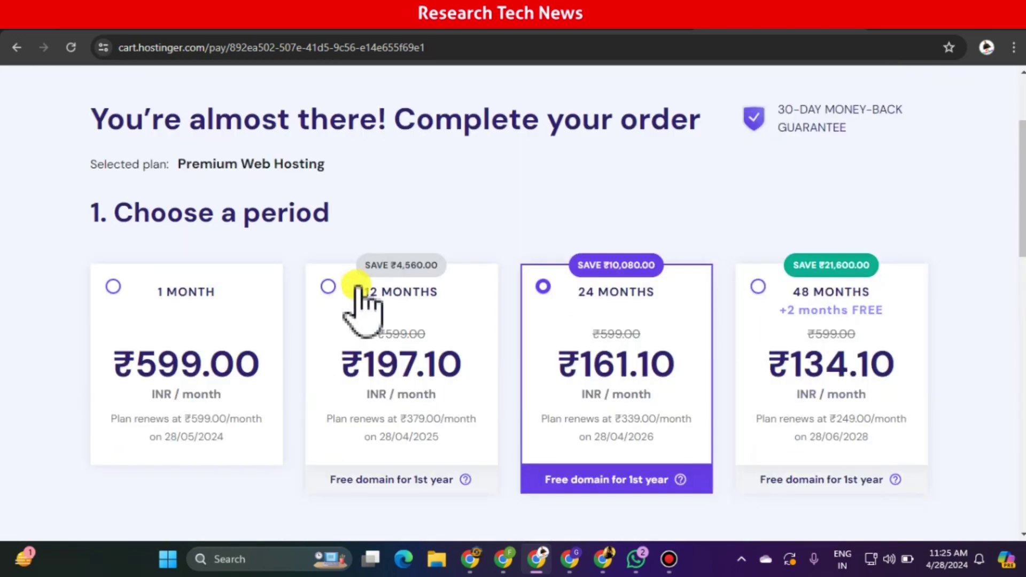
{"action": "left_click", "coordinate": [357, 289]}
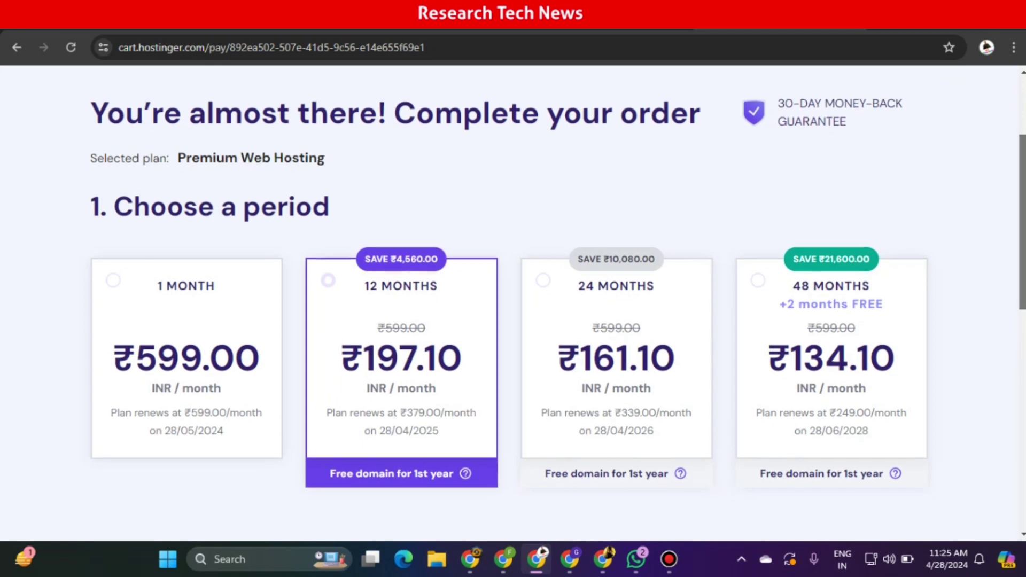
{"action": "left_click_drag", "start_coordinate": [1022, 220], "coordinate": [1022, 439]}
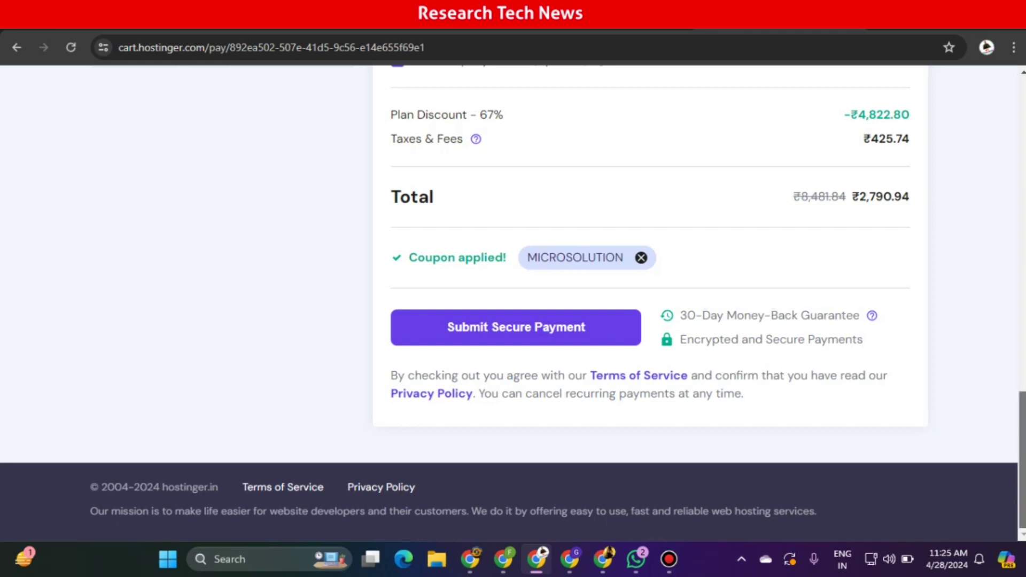
{"action": "left_click_drag", "start_coordinate": [1021, 415], "coordinate": [1020, 310]}
{"action": "mouse_move", "coordinate": [1022, 302]}
{"action": "left_mouse_down"}
{"action": "mouse_move", "coordinate": [1022, 291]}
{"action": "mouse_move", "coordinate": [1022, 325]}
{"action": "mouse_move", "coordinate": [1022, 262]}
{"action": "mouse_move", "coordinate": [1022, 313]}
{"action": "left_mouse_up"}
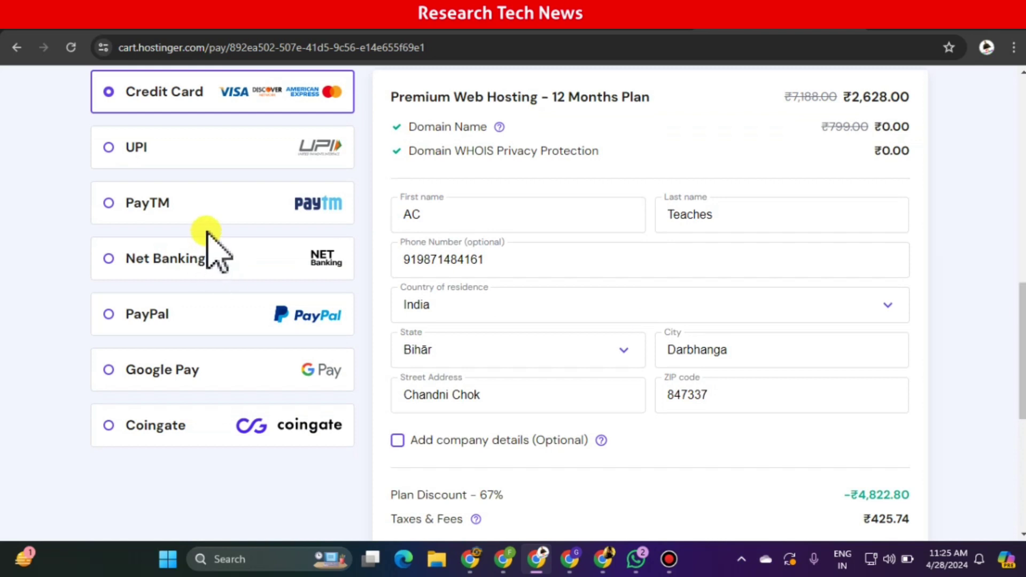
{"action": "scroll", "coordinate": [514, 300], "scroll_direction": "down", "scroll_amount": 7}
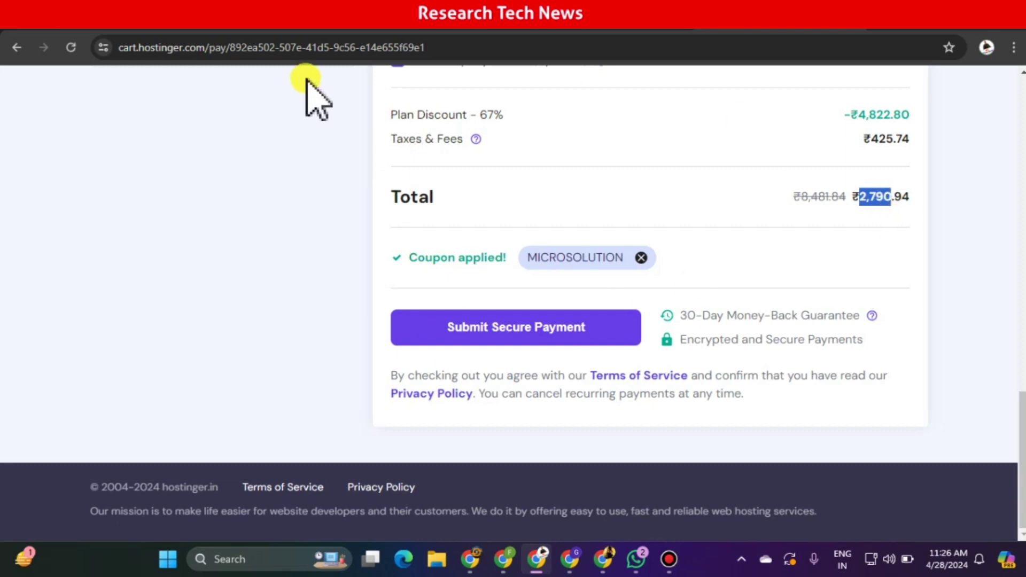
Switch to hPanel and check the availability of acteachesenglish with the .com extension as the free domain.
{"action": "left_click", "coordinate": [309, 29]}
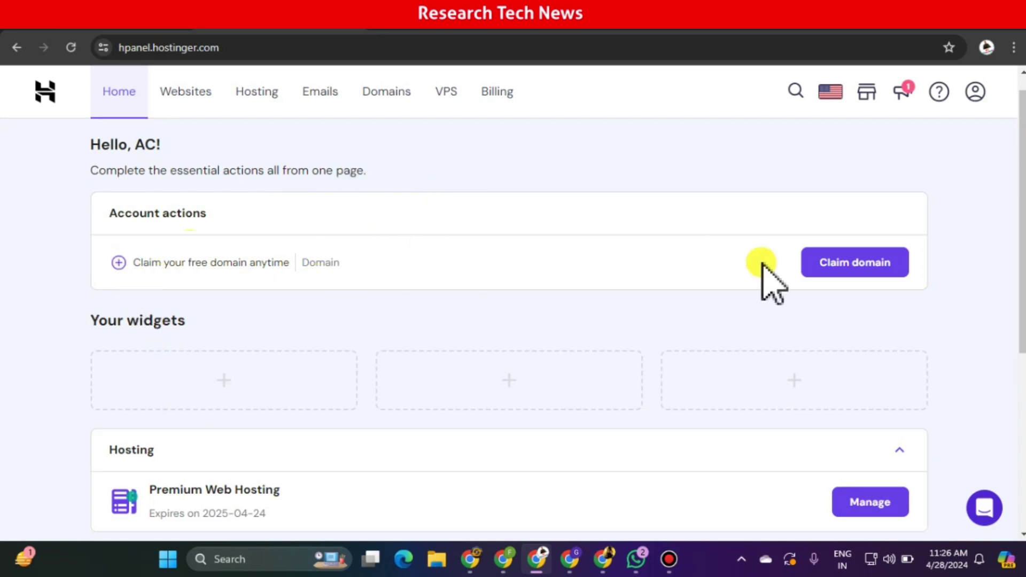
{"action": "left_click", "coordinate": [866, 266]}
{"action": "left_click", "coordinate": [404, 306]}
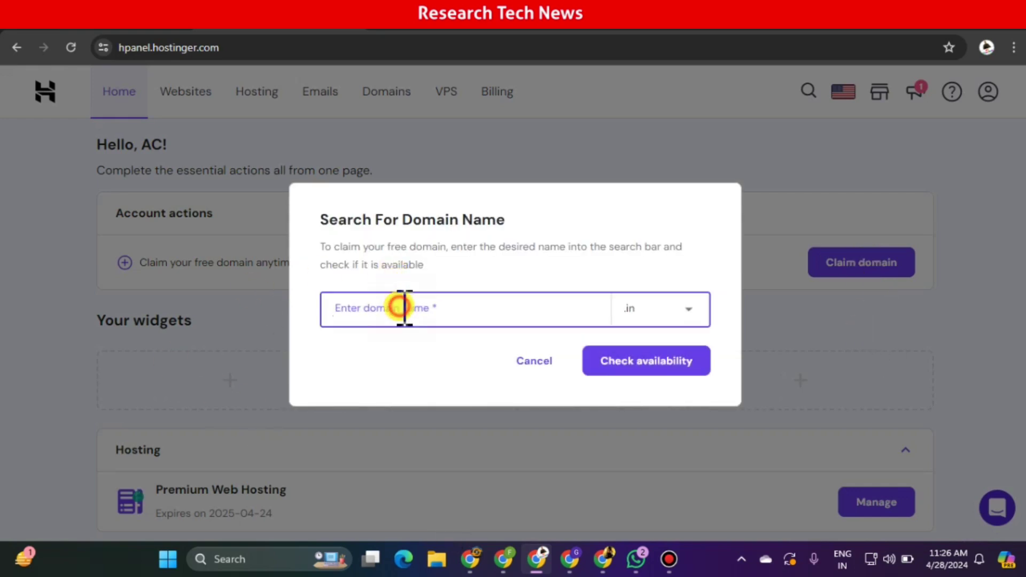
{"action": "right_click", "coordinate": [402, 309]}
{"action": "left_click", "coordinate": [467, 183]}
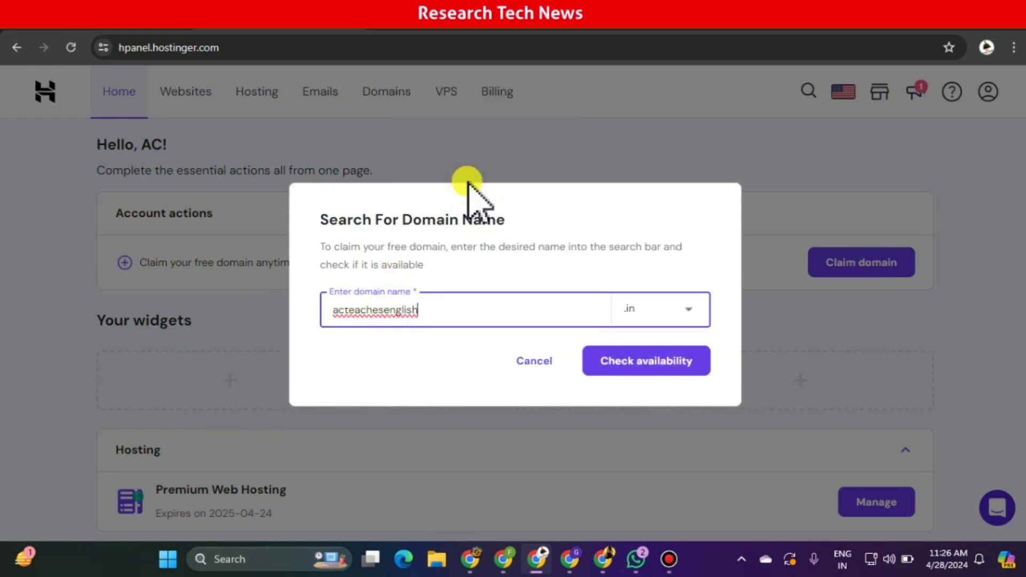
{"action": "left_click", "coordinate": [675, 315]}
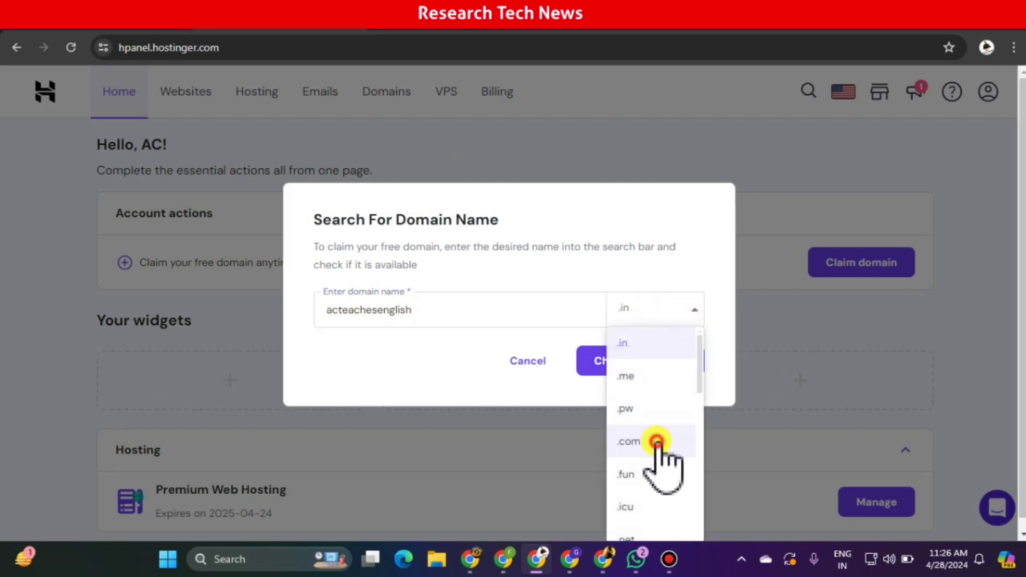
{"action": "left_click", "coordinate": [657, 442]}
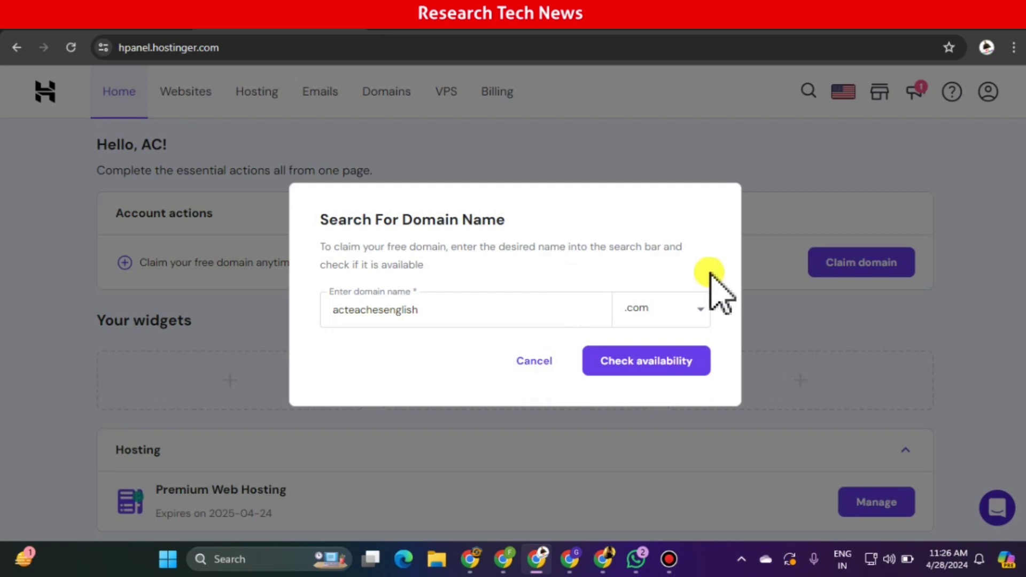
{"action": "left_click", "coordinate": [652, 368]}
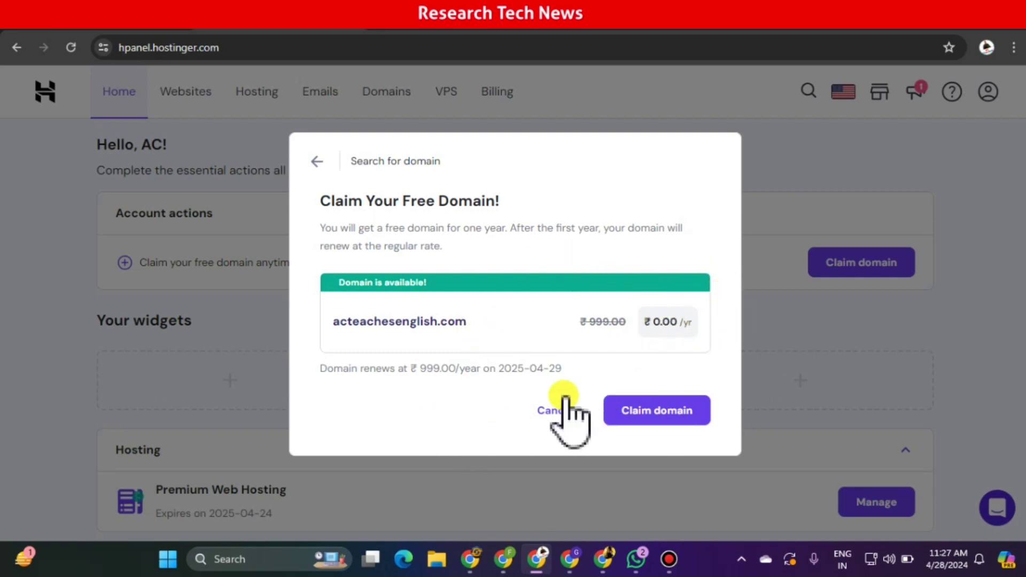
Claim the free domain acteachesenglish.com and submit its primary details with country India and registration type Personal.
{"action": "left_click", "coordinate": [641, 416]}
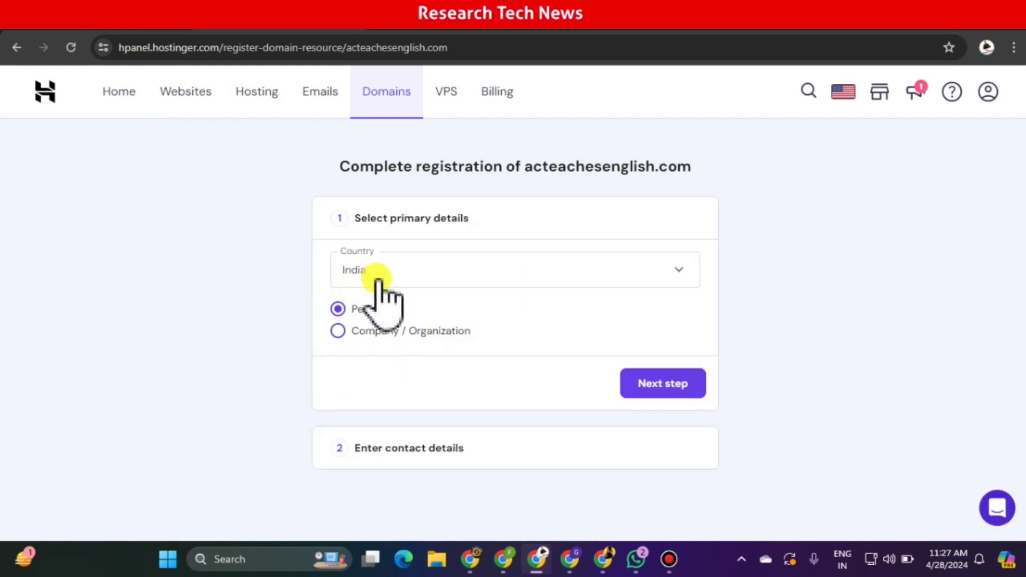
{"action": "left_click", "coordinate": [414, 267]}
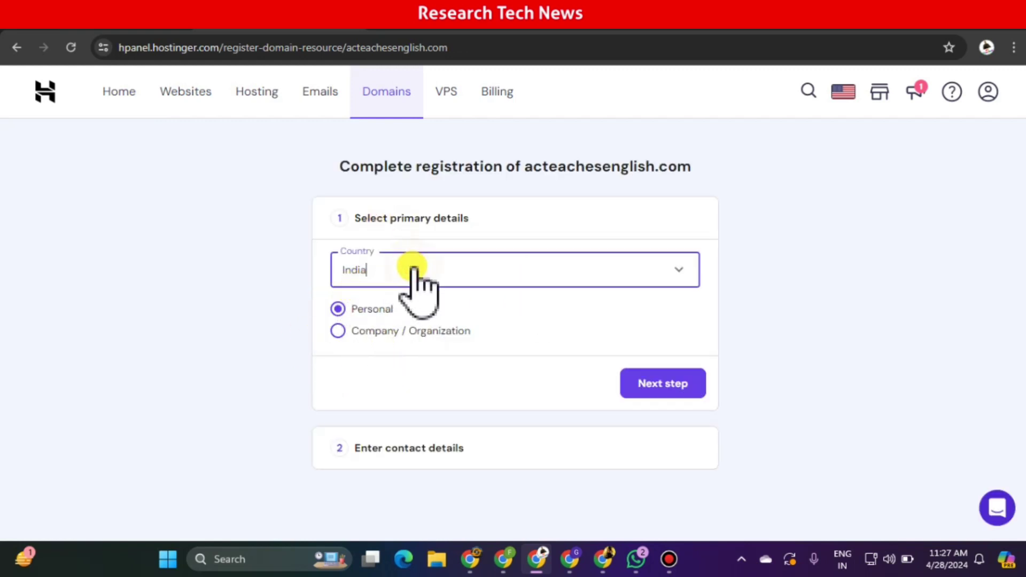
{"action": "left_click", "coordinate": [414, 268]}
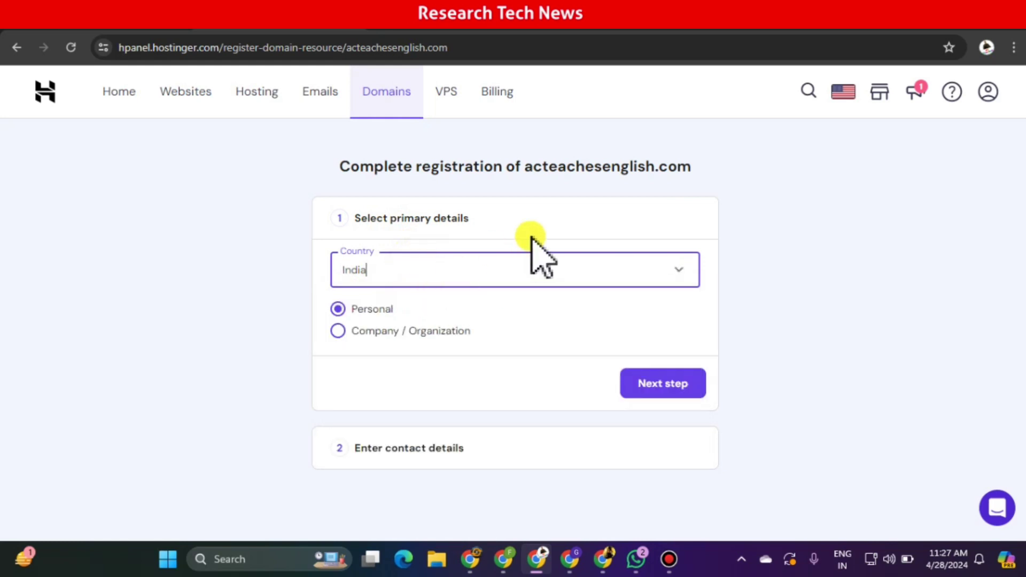
{"action": "left_click", "coordinate": [471, 304]}
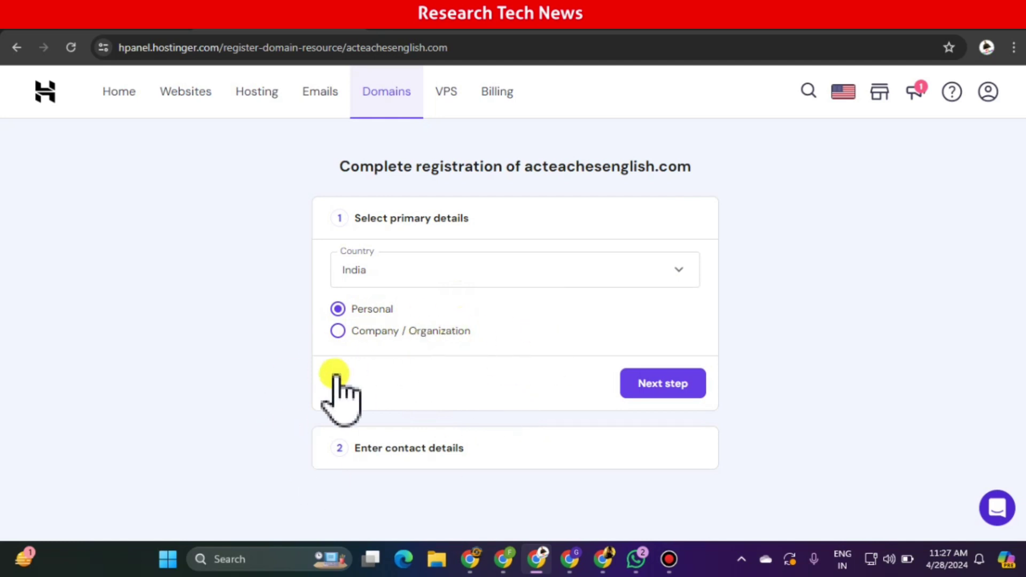
{"action": "left_click", "coordinate": [671, 384]}
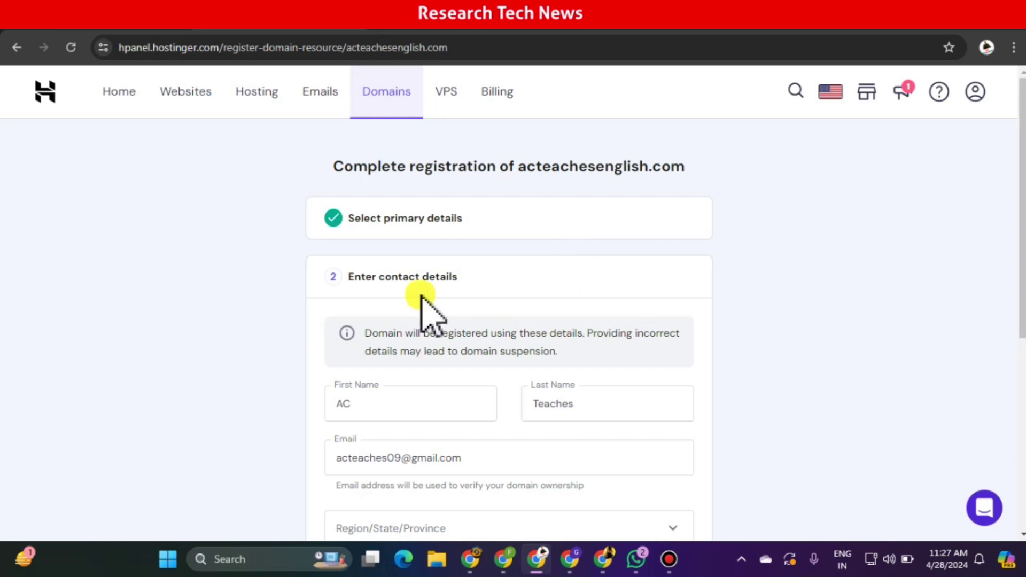
Select the registrant's state and fill in the postal address in the domain contact details.
{"action": "scroll", "coordinate": [508, 321], "scroll_direction": "down", "scroll_amount": 1}
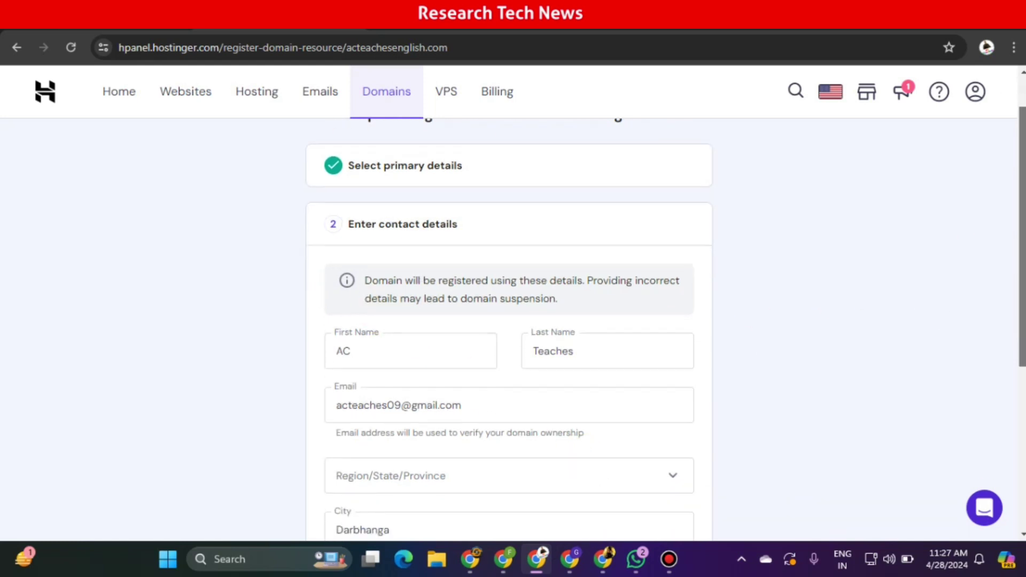
{"action": "scroll", "coordinate": [955, 371], "scroll_direction": "down", "scroll_amount": 3}
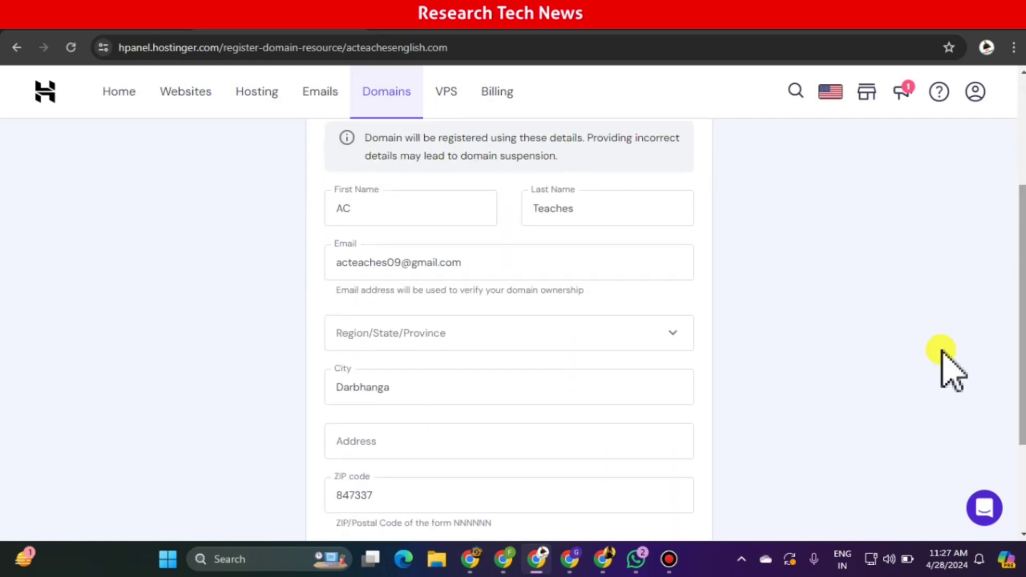
{"action": "left_click", "coordinate": [512, 330]}
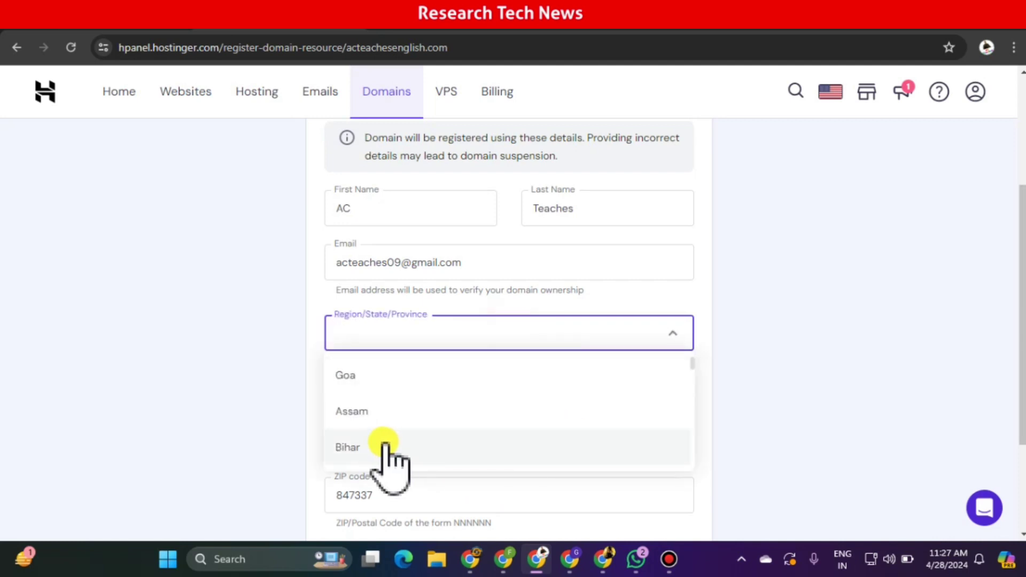
{"action": "left_click", "coordinate": [385, 448]}
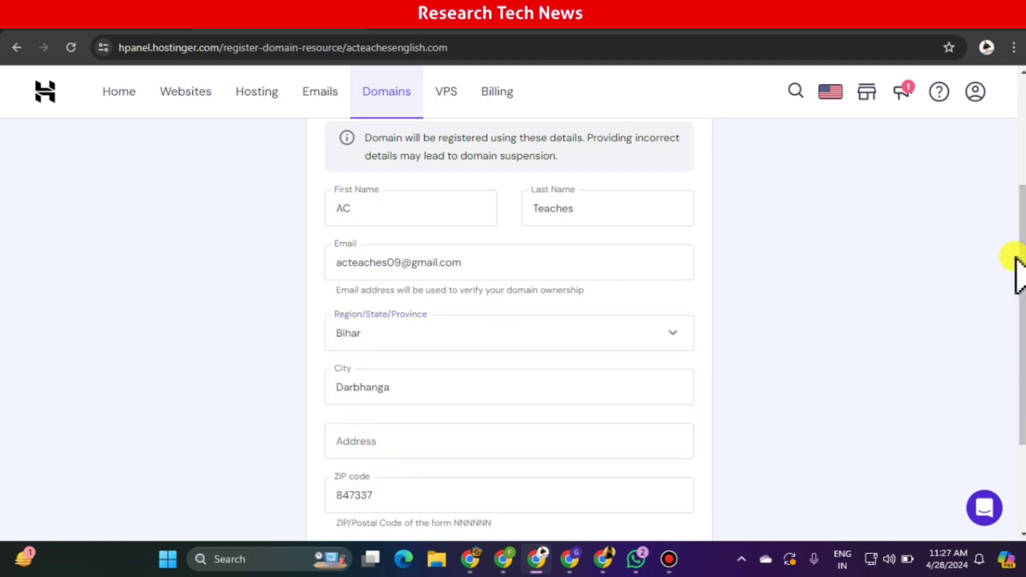
{"action": "left_click_drag", "start_coordinate": [1014, 282], "coordinate": [1014, 312]}
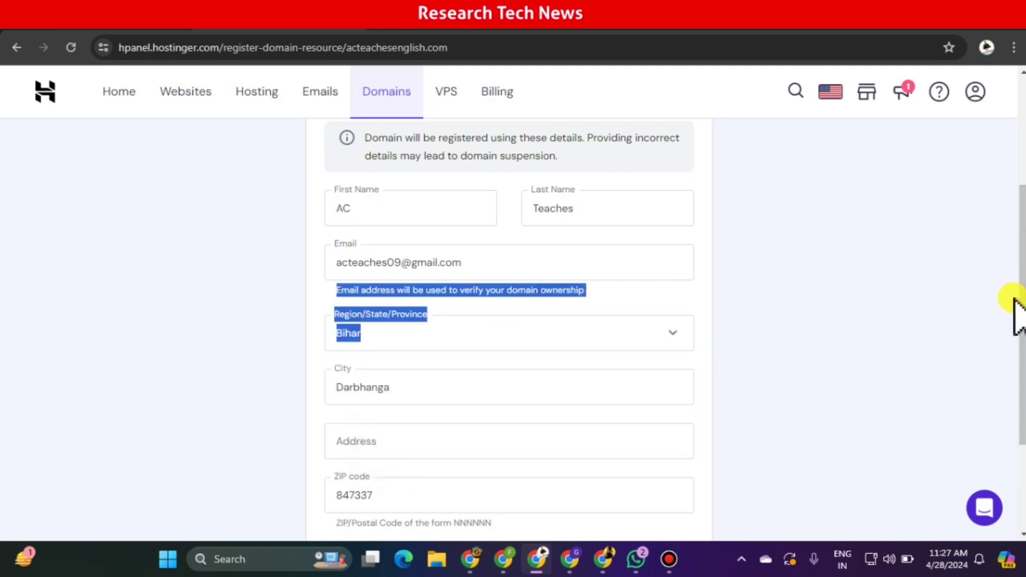
{"action": "left_click", "coordinate": [556, 438]}
Review the completed domain contact details, from the name and email fields down to the phone number.
{"action": "scroll", "coordinate": [556, 437], "scroll_direction": "up", "scroll_amount": 3}
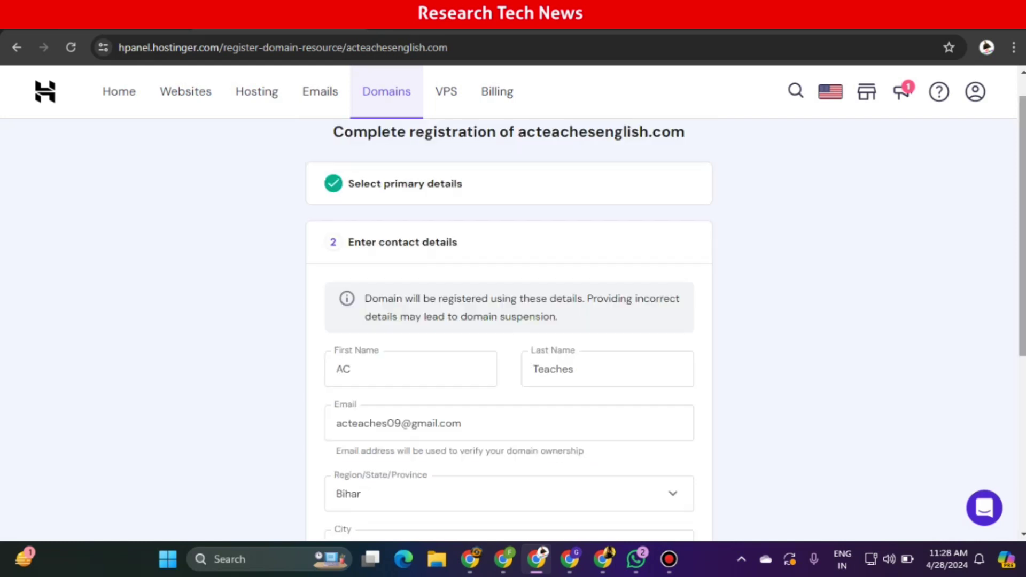
{"action": "scroll", "coordinate": [1020, 313], "scroll_direction": "down", "scroll_amount": 5}
{"action": "scroll", "coordinate": [1013, 156], "scroll_direction": "up", "scroll_amount": 4}
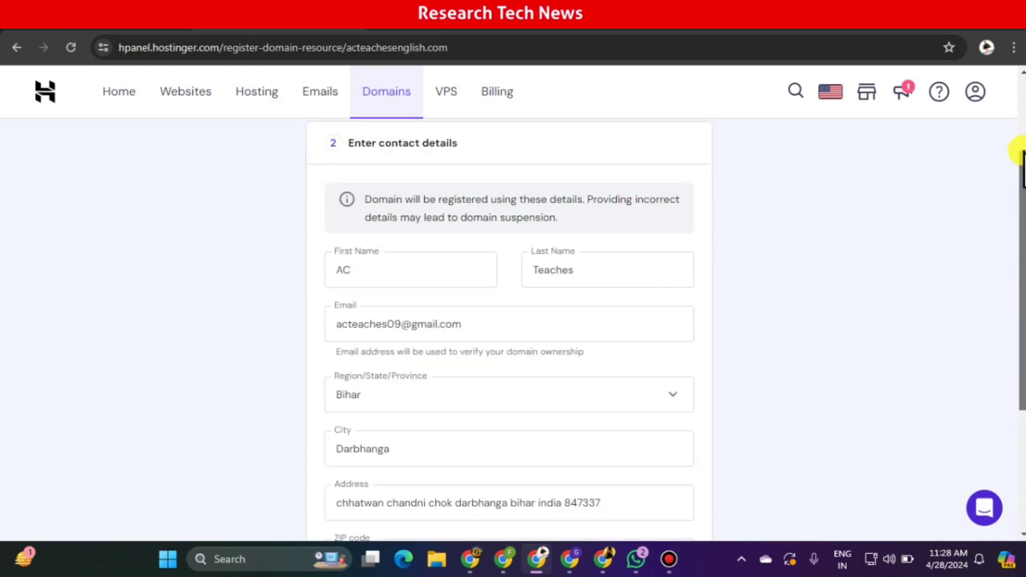
{"action": "scroll", "coordinate": [1012, 411], "scroll_direction": "down", "scroll_amount": 4}
{"action": "scroll", "coordinate": [1010, 144], "scroll_direction": "up", "scroll_amount": 5}
{"action": "scroll", "coordinate": [996, 362], "scroll_direction": "down", "scroll_amount": 5}
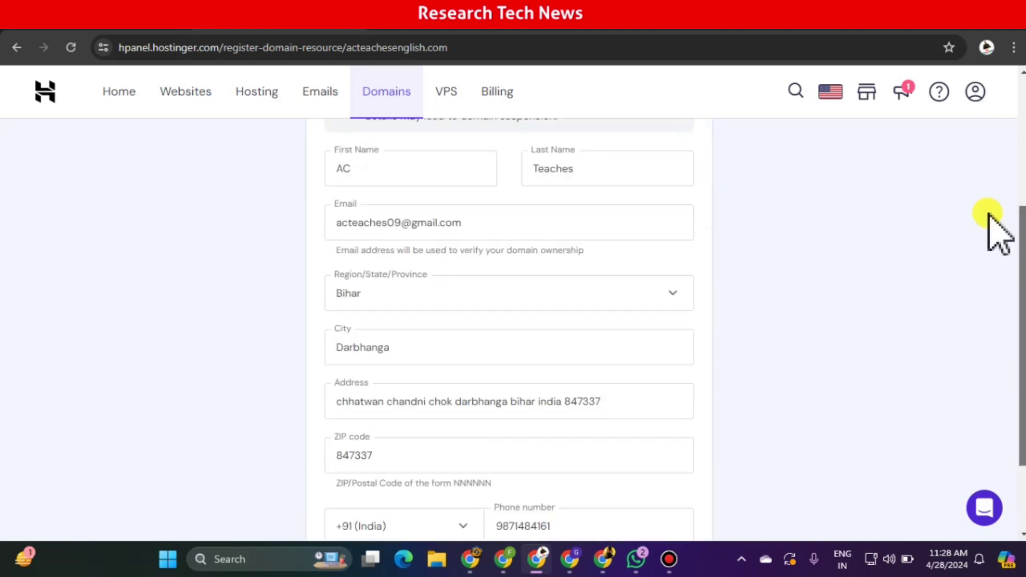
{"action": "scroll", "coordinate": [983, 374], "scroll_direction": "up", "scroll_amount": 6}
{"action": "scroll", "coordinate": [982, 374], "scroll_direction": "down", "scroll_amount": 4}
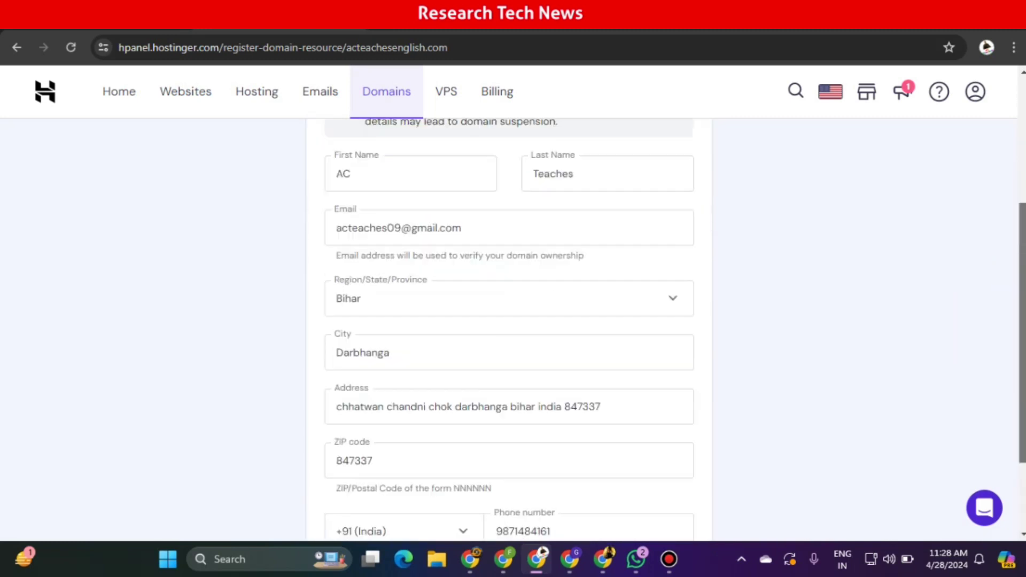
{"action": "scroll", "coordinate": [982, 374], "scroll_direction": "up", "scroll_amount": 4}
{"action": "scroll", "coordinate": [509, 329], "scroll_direction": "down", "scroll_amount": 1}
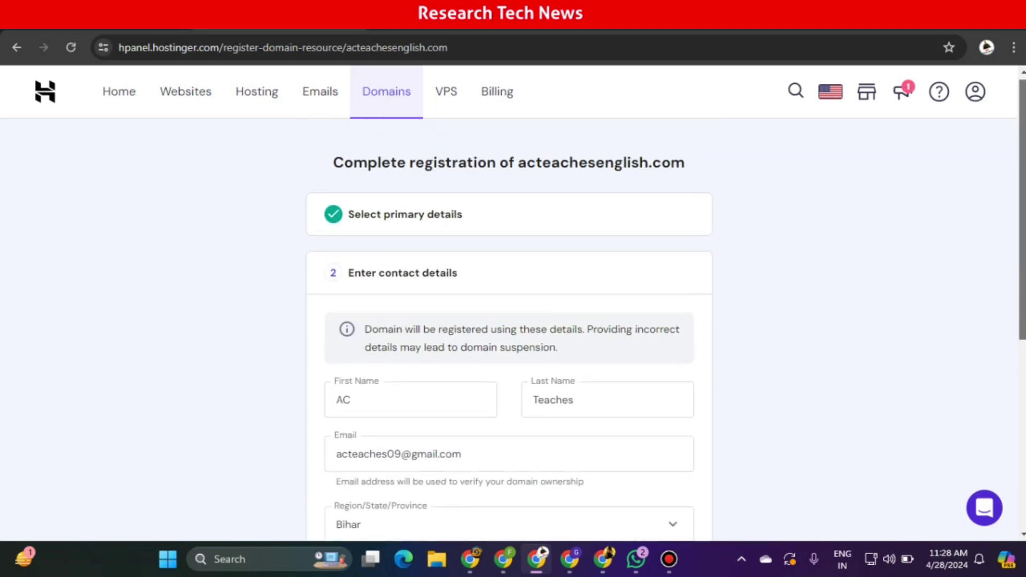
{"action": "scroll", "coordinate": [1019, 213], "scroll_direction": "down", "scroll_amount": 2}
{"action": "scroll", "coordinate": [1019, 154], "scroll_direction": "up", "scroll_amount": 1}
{"action": "scroll", "coordinate": [1011, 298], "scroll_direction": "down", "scroll_amount": 4}
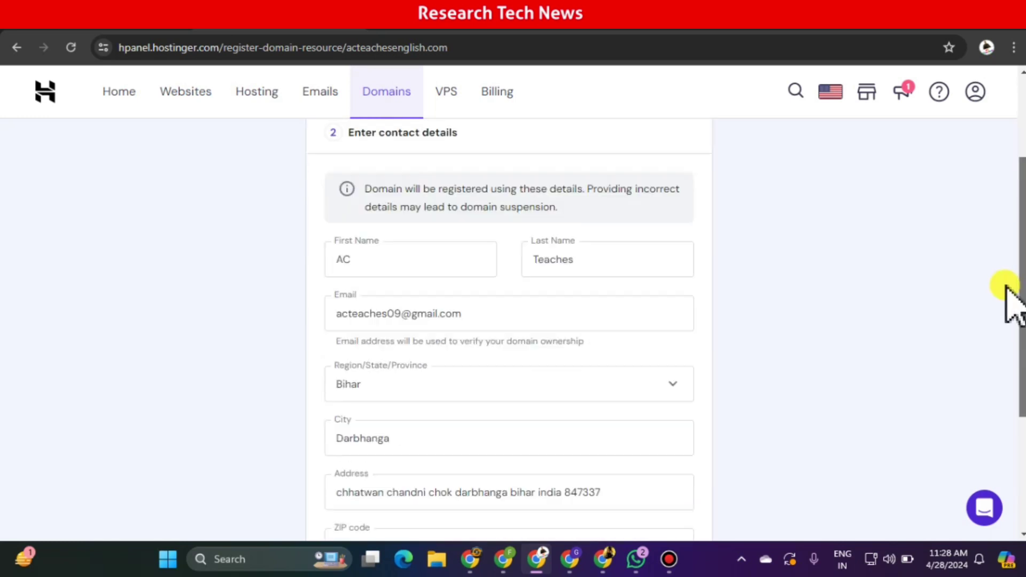
{"action": "scroll", "coordinate": [1006, 302], "scroll_direction": "down", "scroll_amount": 3}
{"action": "scroll", "coordinate": [969, 248], "scroll_direction": "up", "scroll_amount": 4}
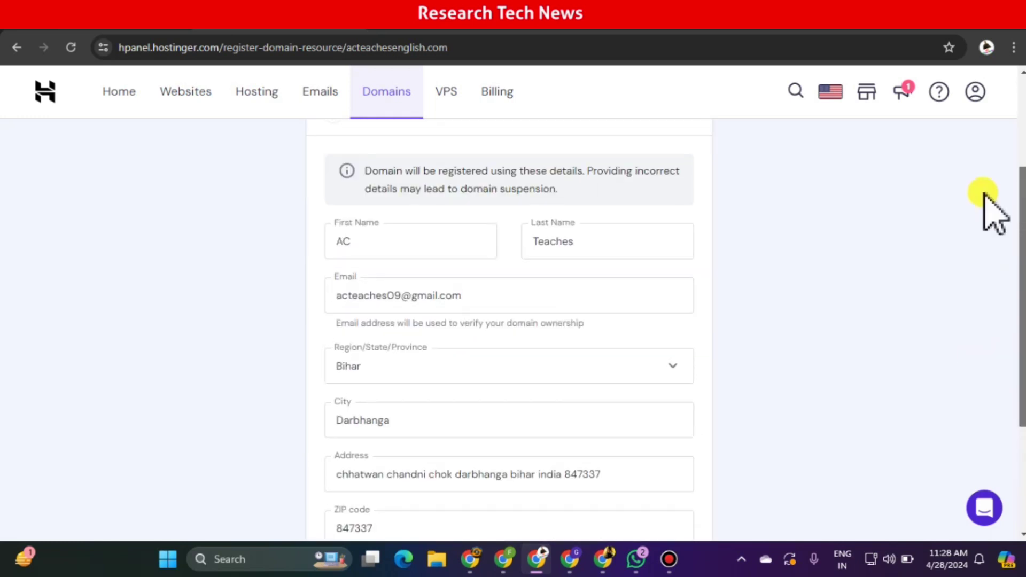
{"action": "scroll", "coordinate": [985, 207], "scroll_direction": "down", "scroll_amount": 3}
{"action": "scroll", "coordinate": [994, 300], "scroll_direction": "up", "scroll_amount": 1}
{"action": "scroll", "coordinate": [1007, 299], "scroll_direction": "down", "scroll_amount": 1}
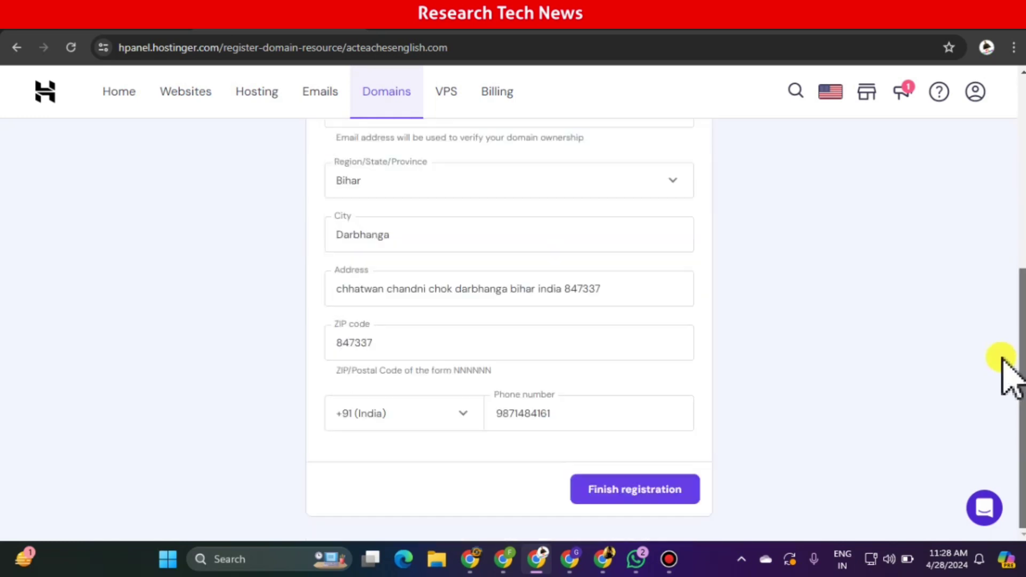
Finish the registration of acteachesenglish.com and continue to its domain overview.
{"action": "left_click", "coordinate": [686, 485]}
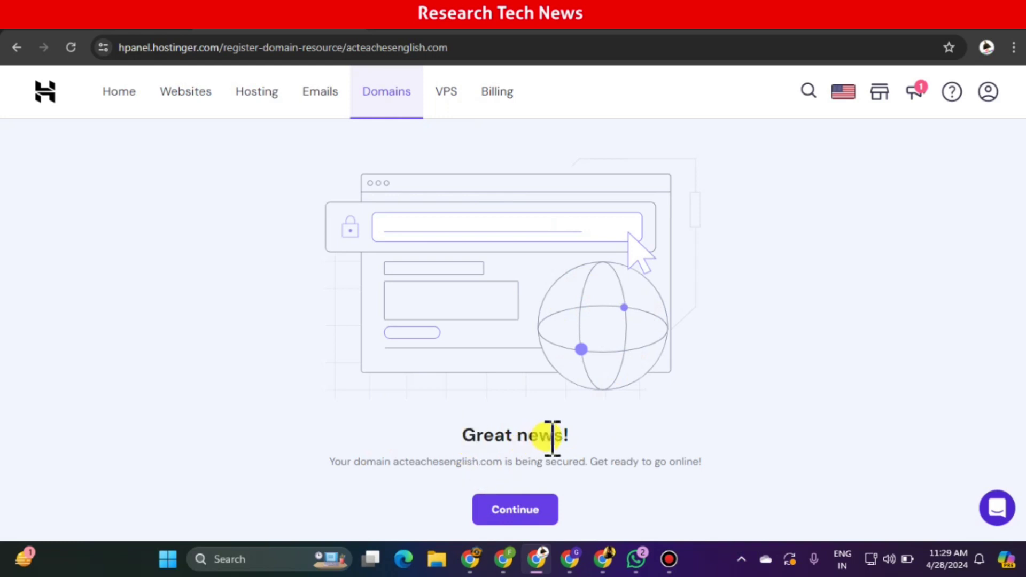
{"action": "left_click", "coordinate": [508, 513]}
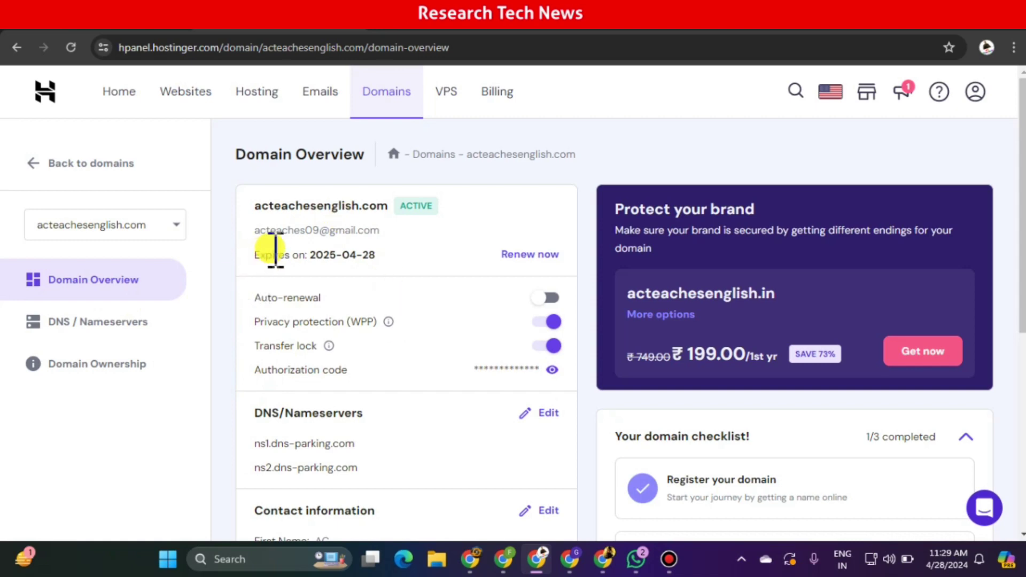
{"action": "mouse_move", "coordinate": [1021, 185]}
{"action": "left_mouse_down"}
{"action": "mouse_move", "coordinate": [1021, 381]}
{"action": "mouse_move", "coordinate": [1020, 184]}
{"action": "left_mouse_up"}
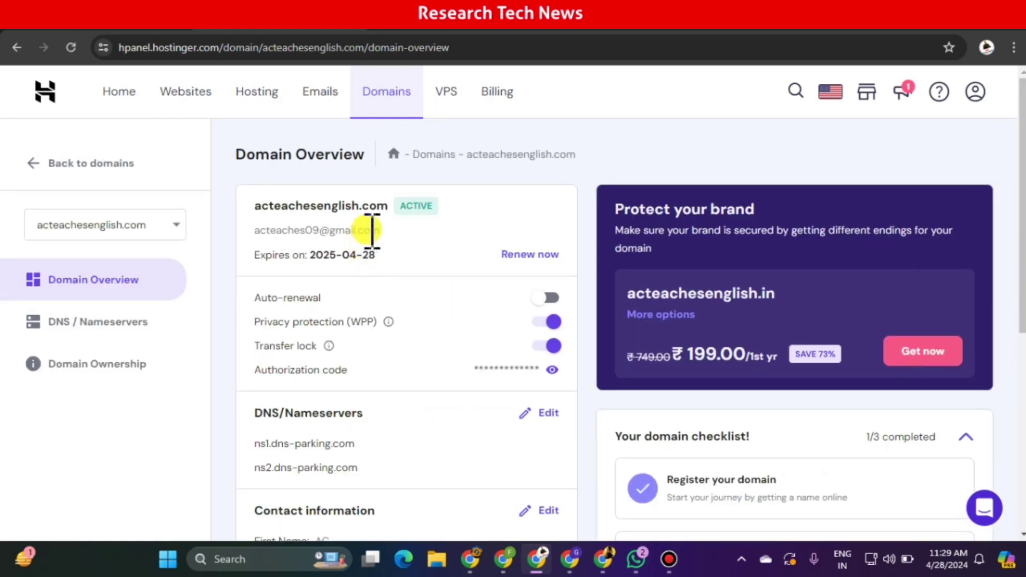
Copy the domain name acteachesenglish.com from its domain overview.
{"action": "left_click_drag", "start_coordinate": [389, 205], "coordinate": [297, 205]}
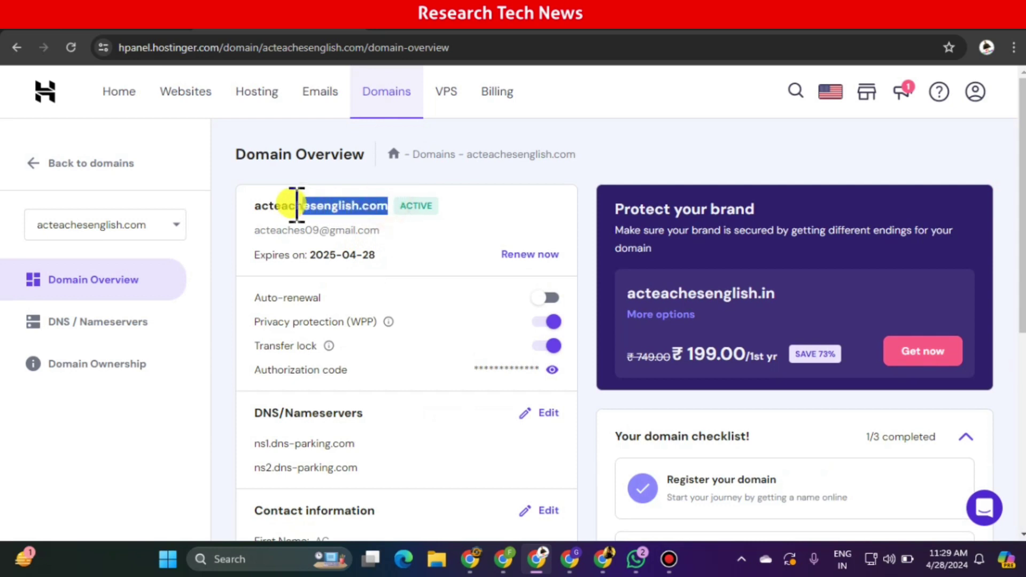
{"action": "right_click", "coordinate": [258, 206]}
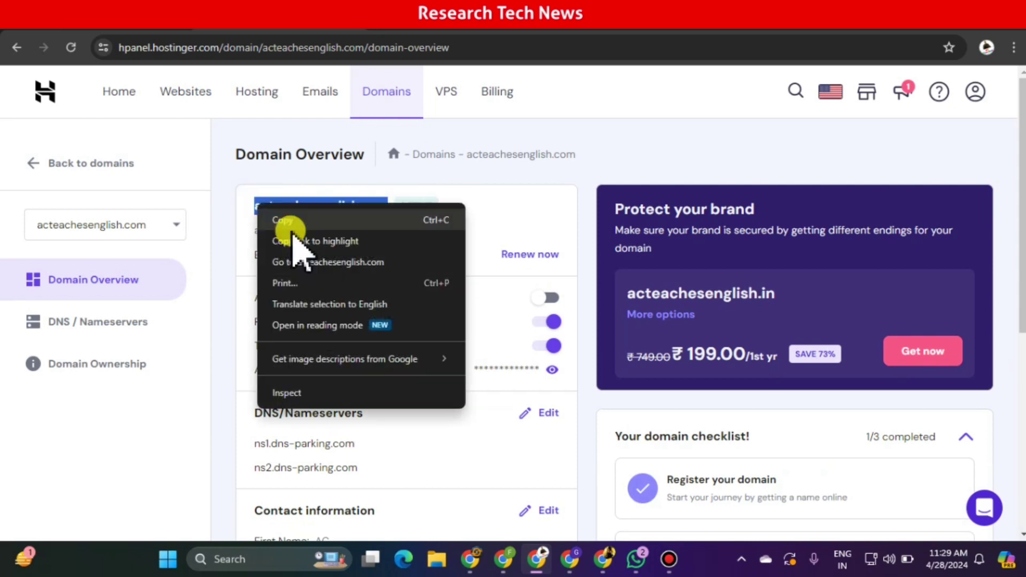
{"action": "left_click", "coordinate": [289, 220]}
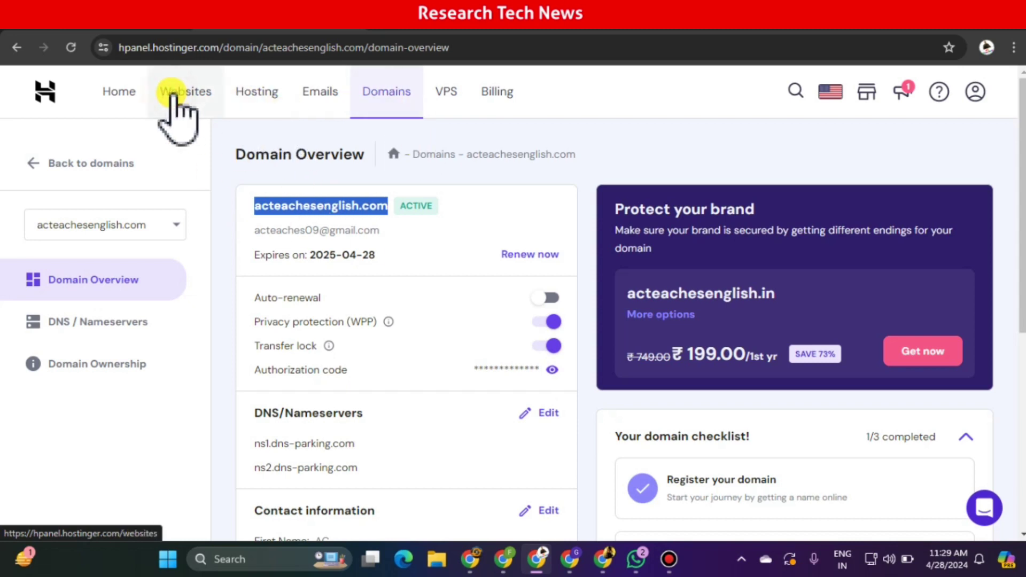
Start setting up a new website, choosing Create rather than Migrate and WordPress as the tool.
{"action": "left_click", "coordinate": [176, 94]}
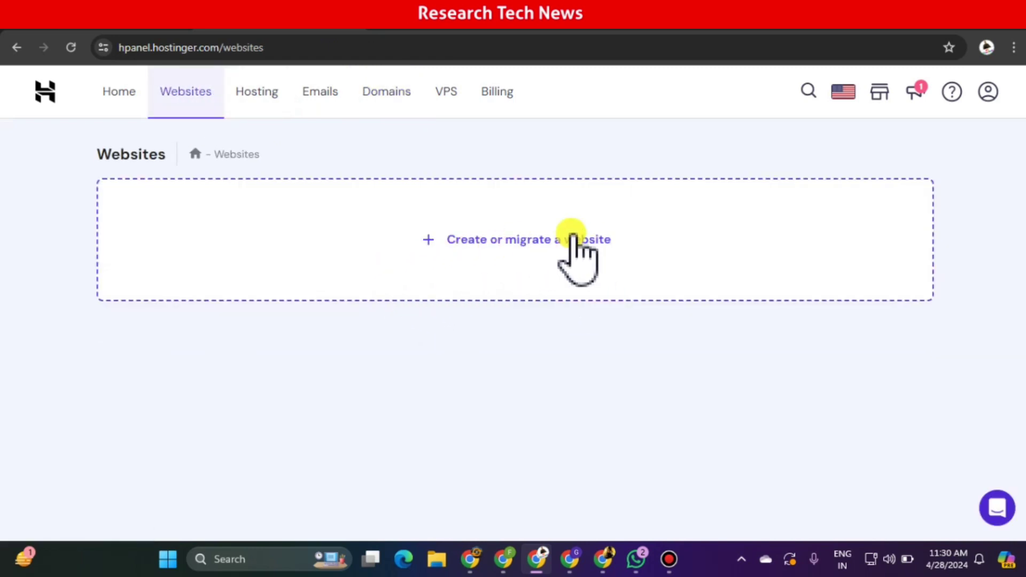
{"action": "left_click", "coordinate": [497, 242]}
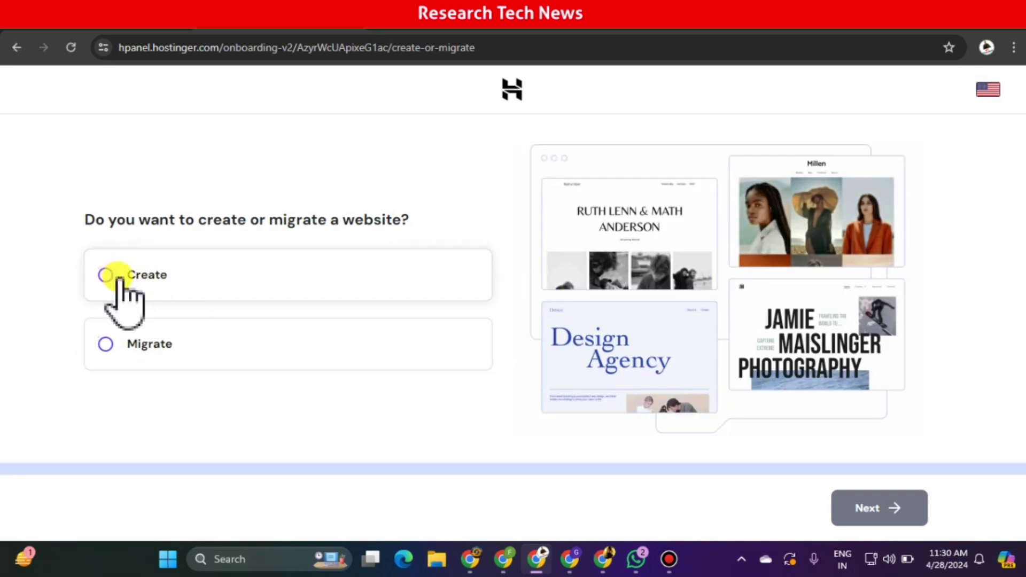
{"action": "left_click", "coordinate": [118, 276]}
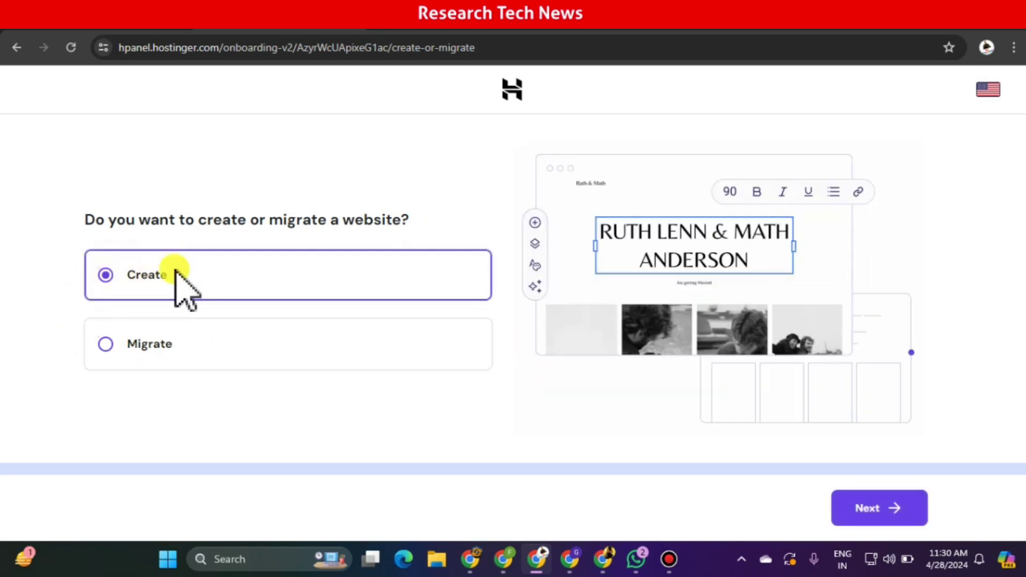
{"action": "left_click", "coordinate": [896, 509]}
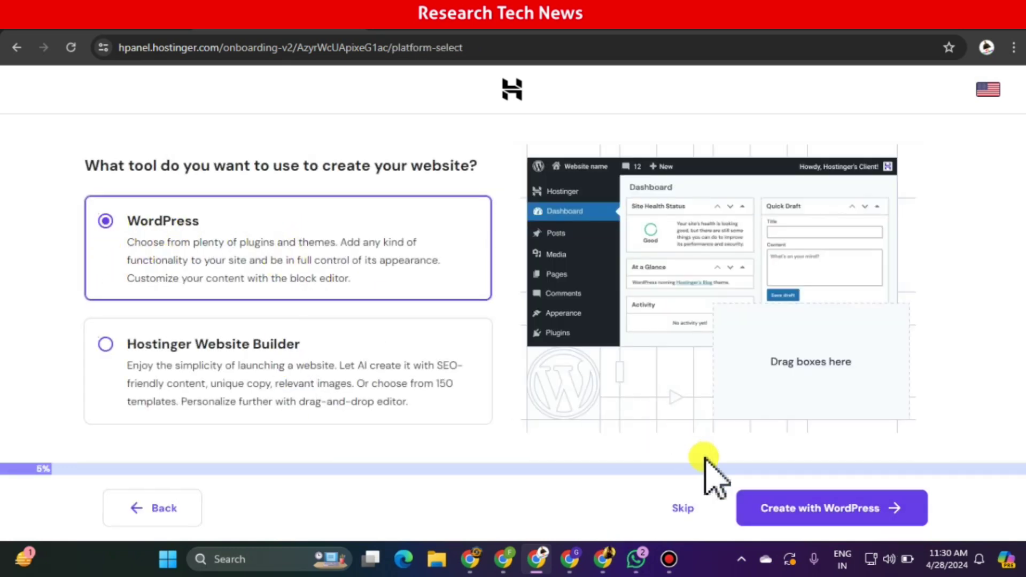
{"action": "left_click", "coordinate": [768, 513]}
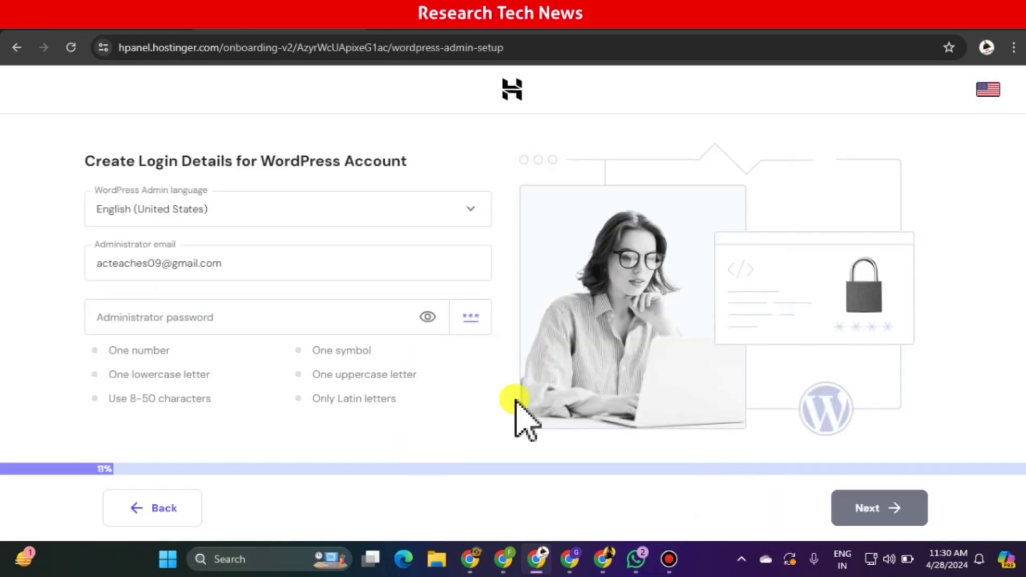
Enter and submit the WordPress administrator password, and dismiss the browser's offer to save it.
{"action": "left_click", "coordinate": [289, 319]}
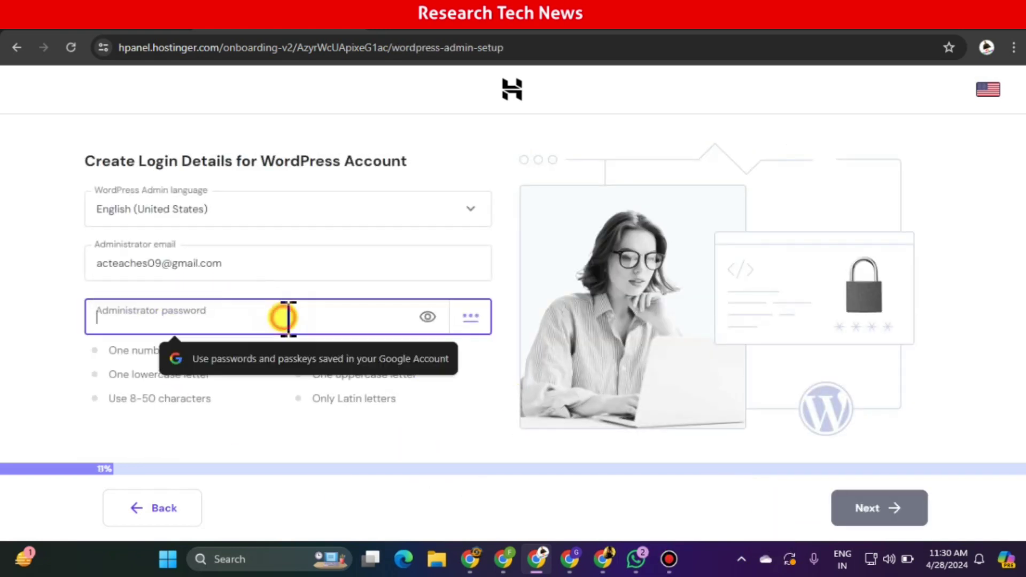
{"action": "left_click", "coordinate": [67, 285]}
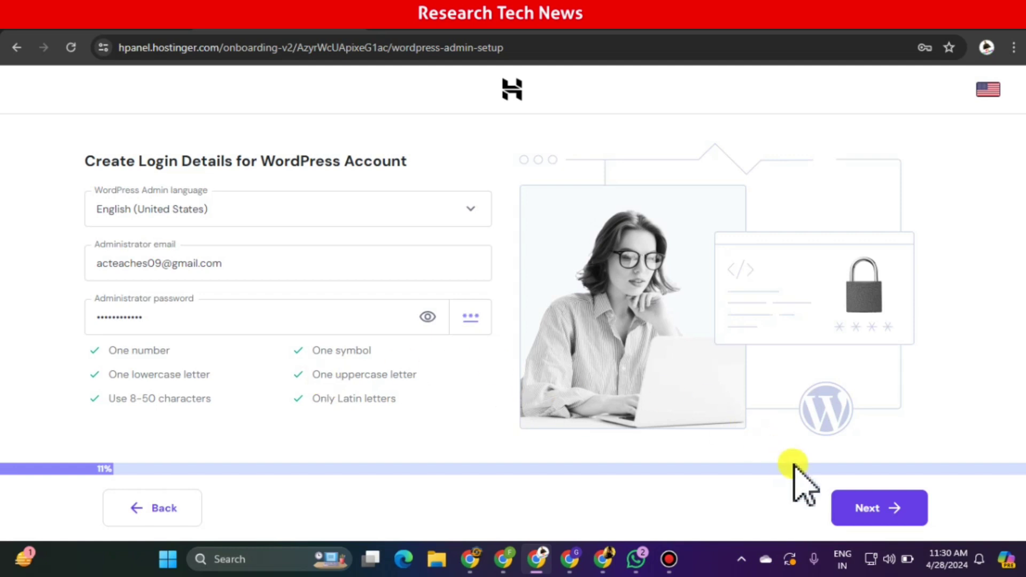
{"action": "left_click", "coordinate": [846, 512]}
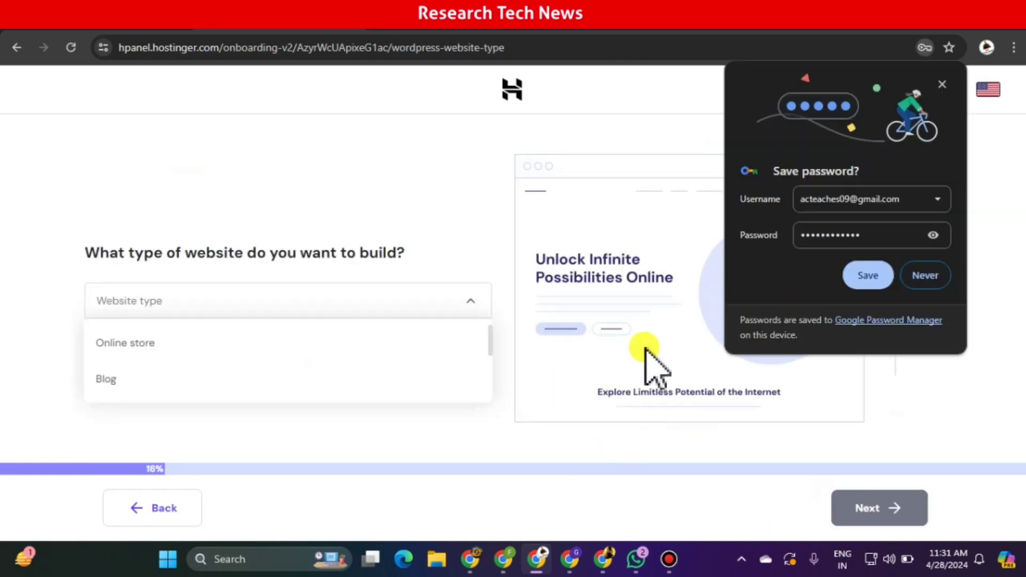
{"action": "left_click", "coordinate": [944, 87]}
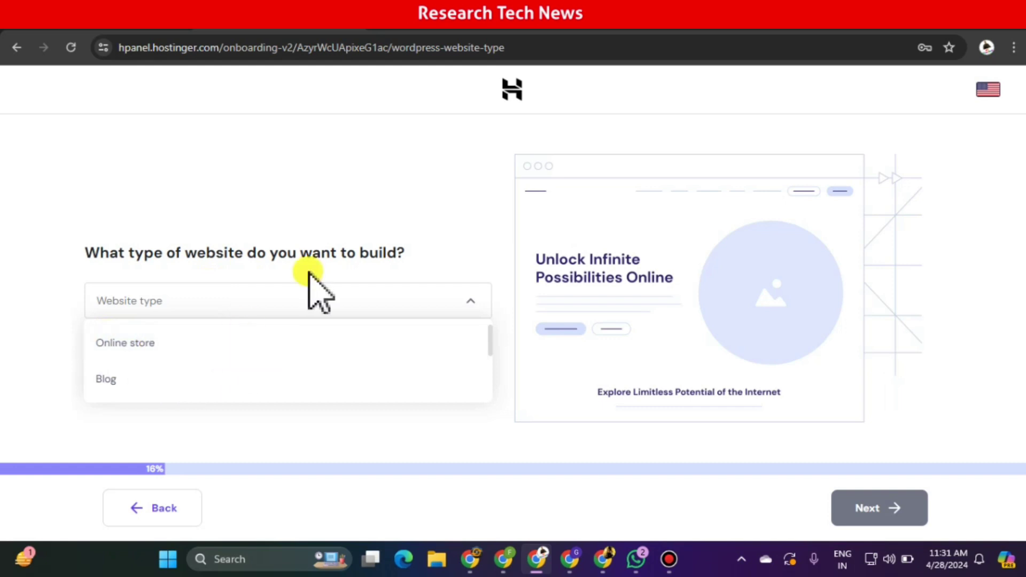
Set the website type to Blog and skip the choice between pre-built templates and standard themes.
{"action": "left_click", "coordinate": [110, 379]}
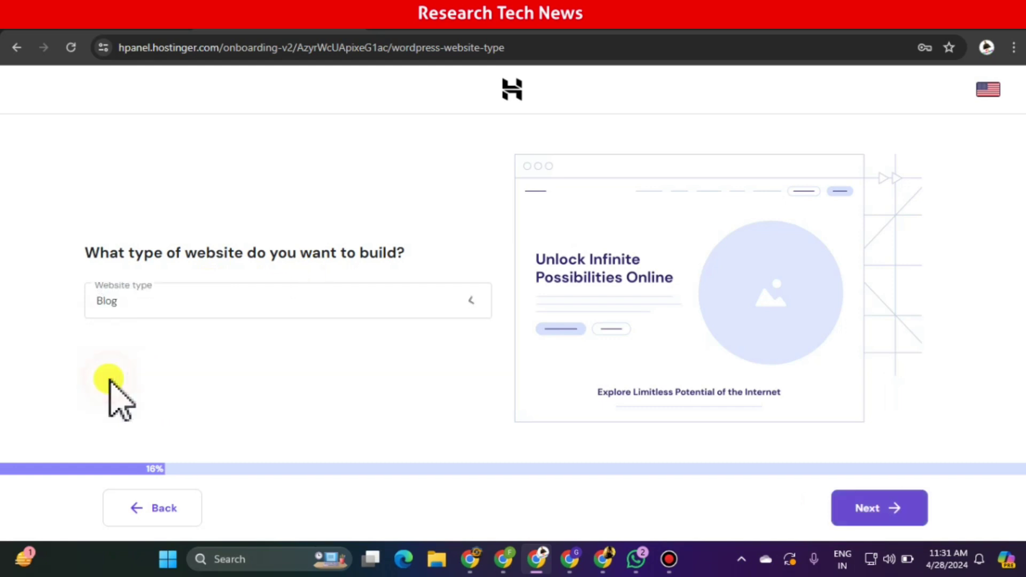
{"action": "left_click", "coordinate": [867, 515]}
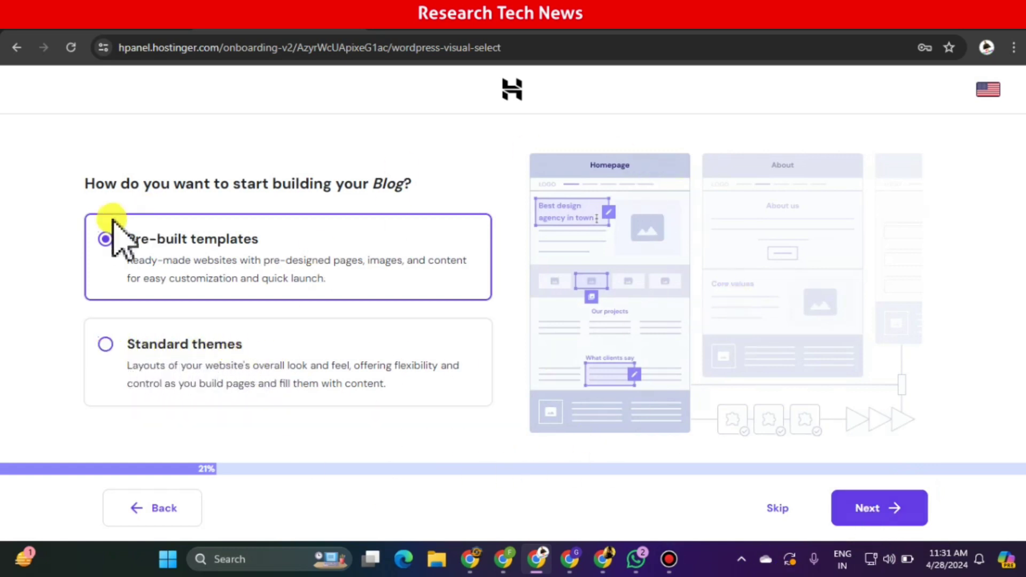
{"action": "left_click", "coordinate": [761, 509]}
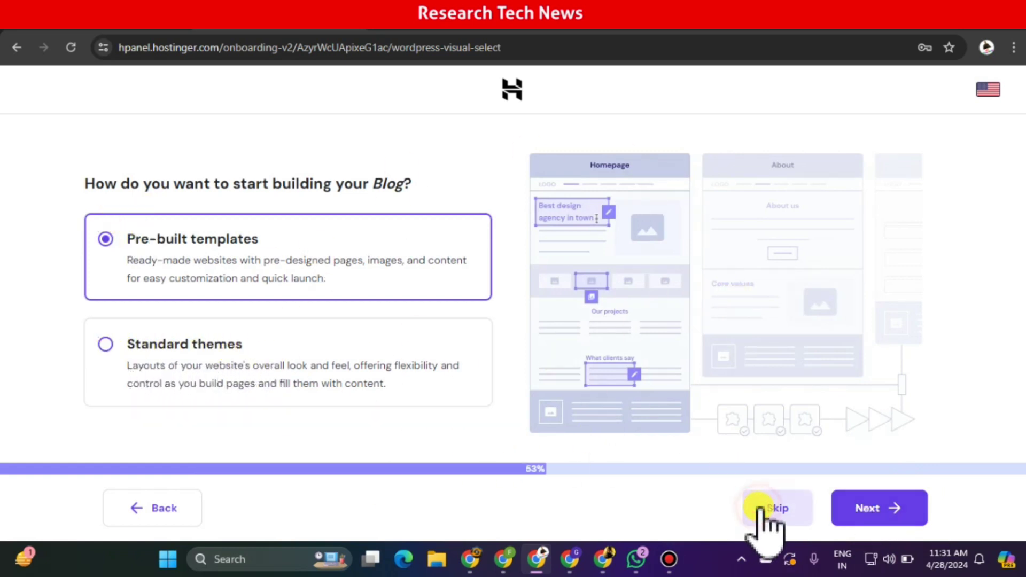
Choose to select plugins manually instead of the pre-selected ones, and skip the plugin selection.
{"action": "left_click", "coordinate": [163, 293]}
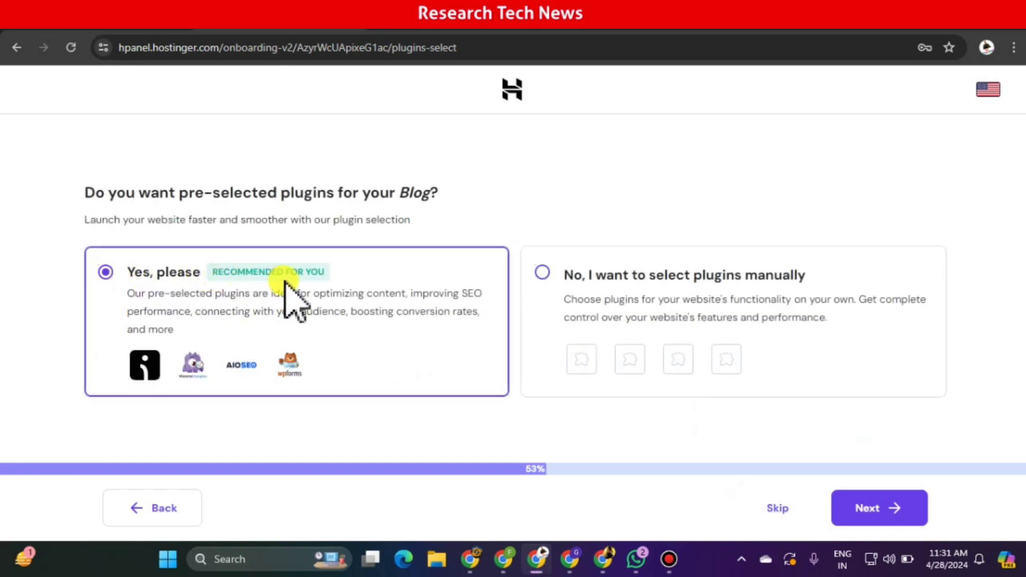
{"action": "left_click", "coordinate": [554, 274]}
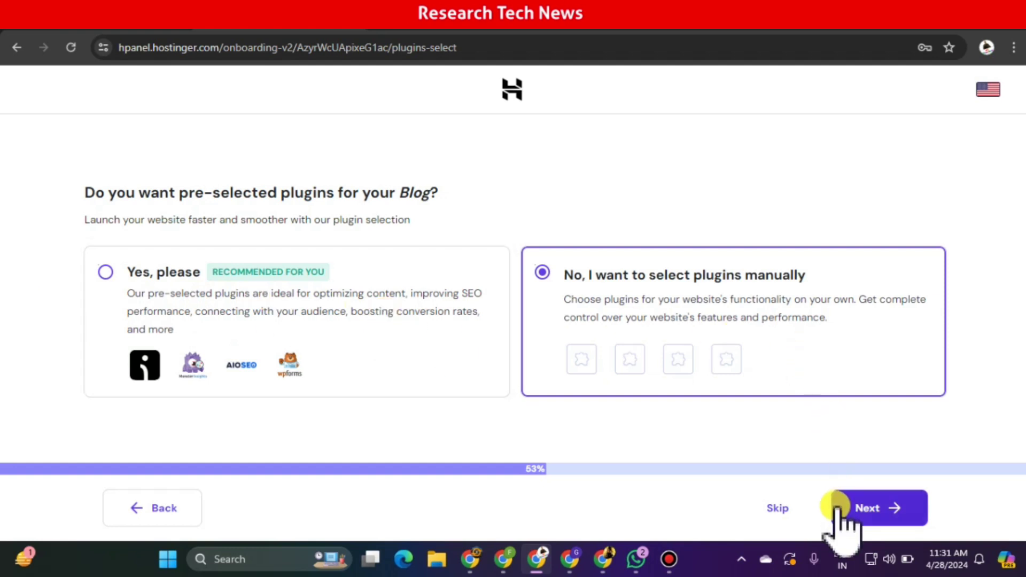
{"action": "left_click", "coordinate": [781, 505]}
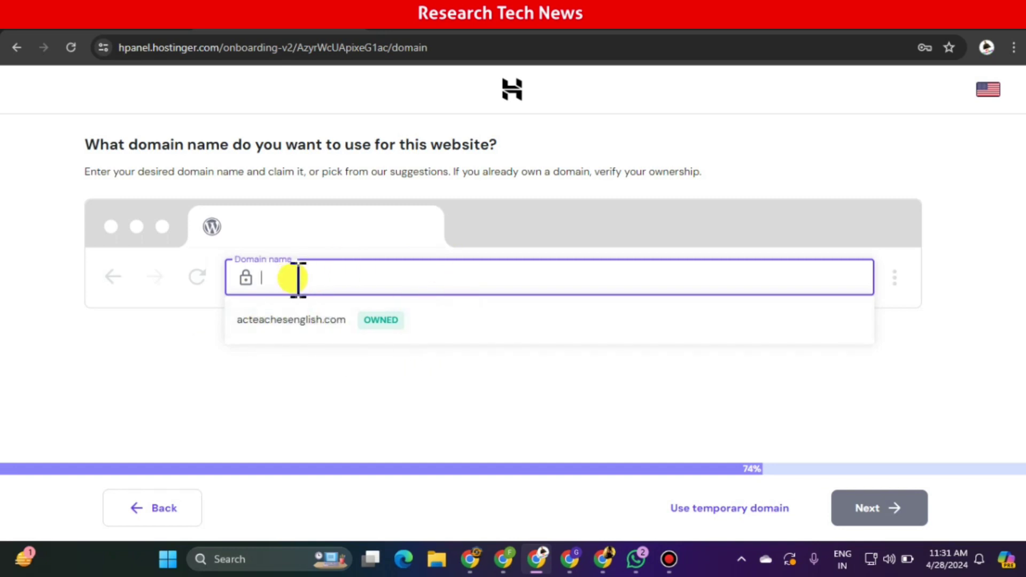
Use the owned domain acteachesenglish.com for the website and accept India as the blog's target audience country.
{"action": "left_click", "coordinate": [308, 323]}
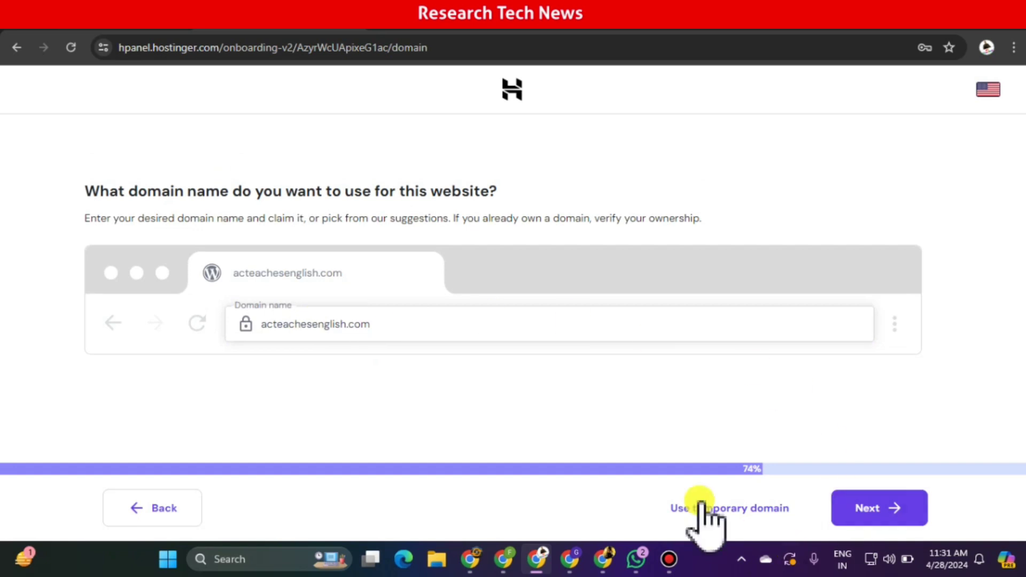
{"action": "left_click", "coordinate": [845, 511]}
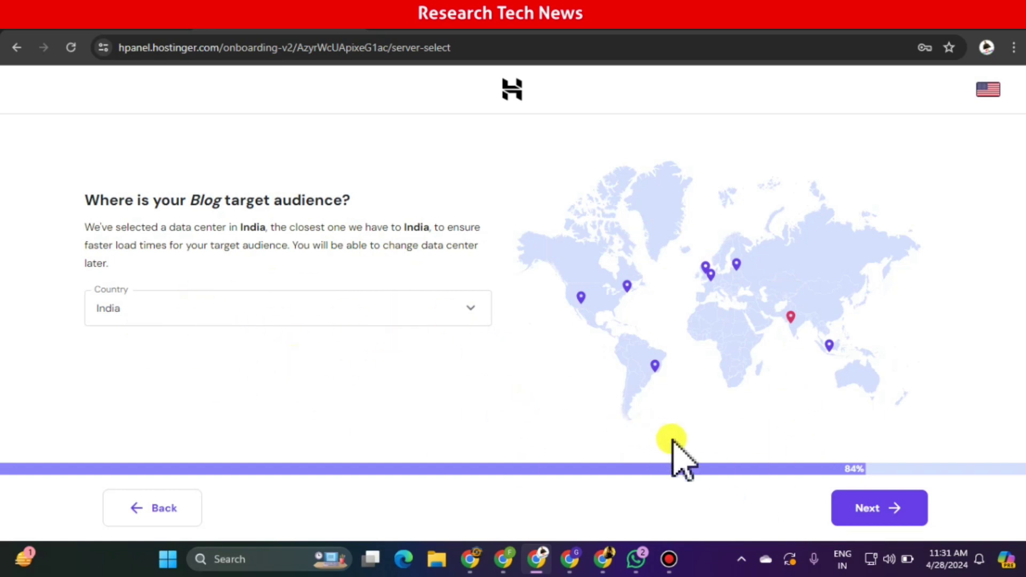
{"action": "left_click", "coordinate": [854, 509]}
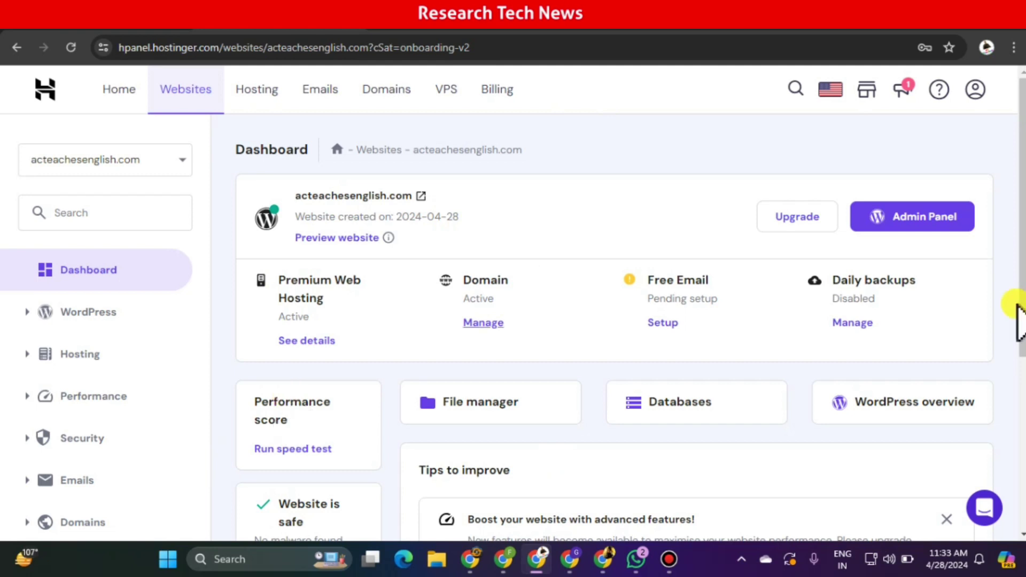
Look over the hPanel dashboard of acteachesenglish.com and open the site's WordPress admin panel.
{"action": "scroll", "coordinate": [1008, 444], "scroll_direction": "down", "scroll_amount": 4}
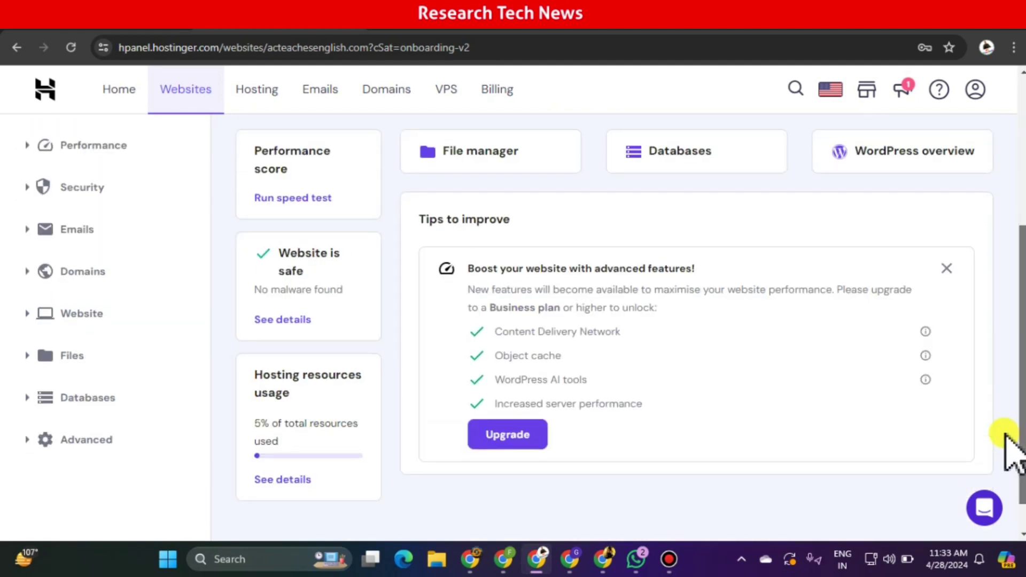
{"action": "scroll", "coordinate": [615, 321], "scroll_direction": "up", "scroll_amount": 4}
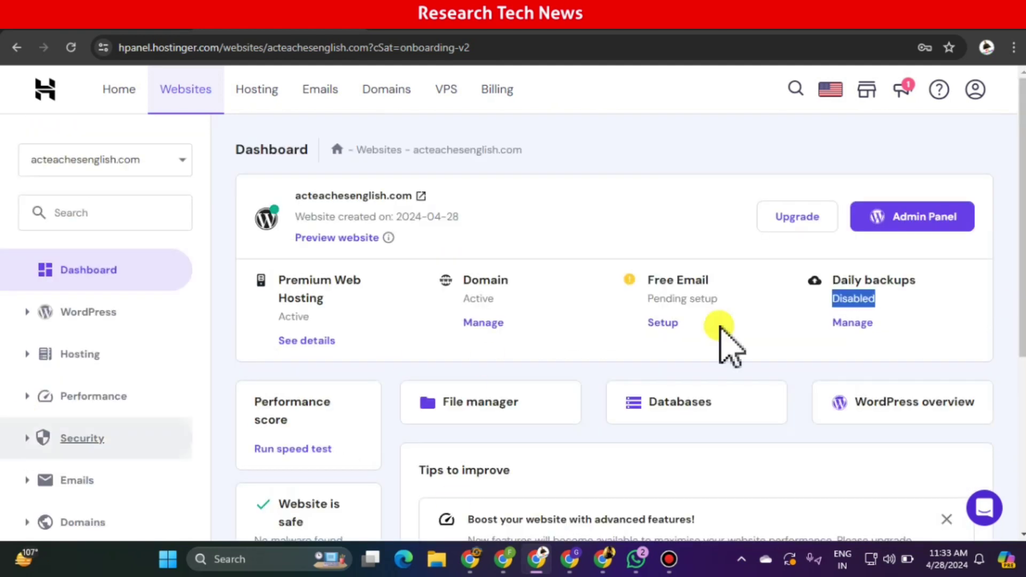
{"action": "left_click", "coordinate": [611, 216]}
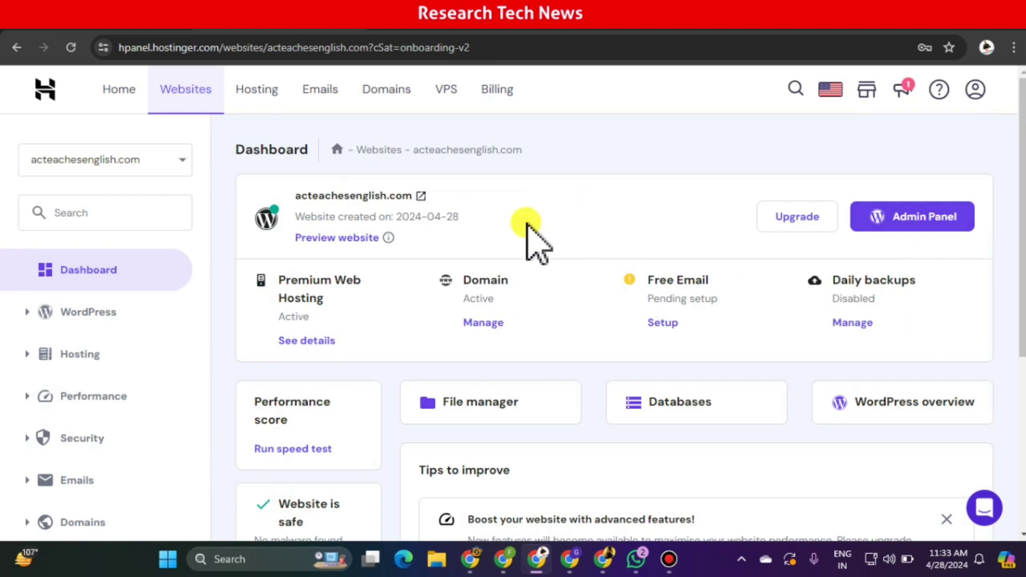
{"action": "left_click", "coordinate": [894, 219]}
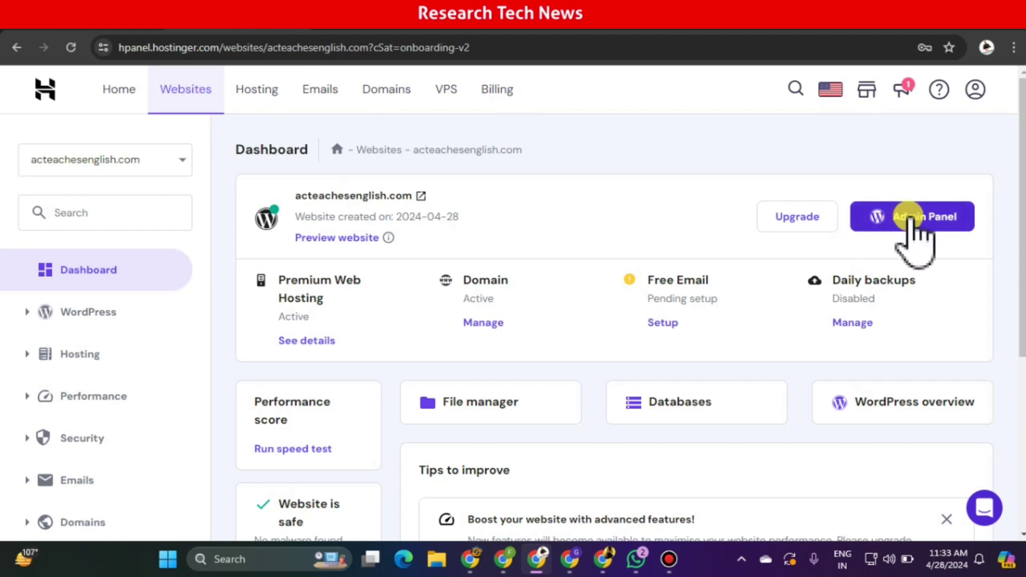
{"action": "left_click", "coordinate": [910, 220]}
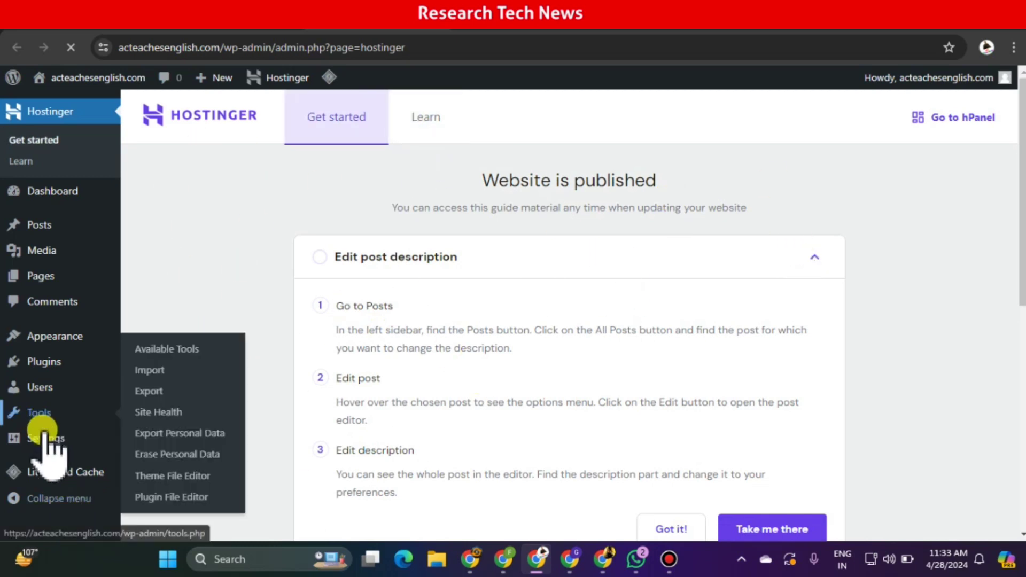
{"action": "mouse_move", "coordinate": [70, 445]}
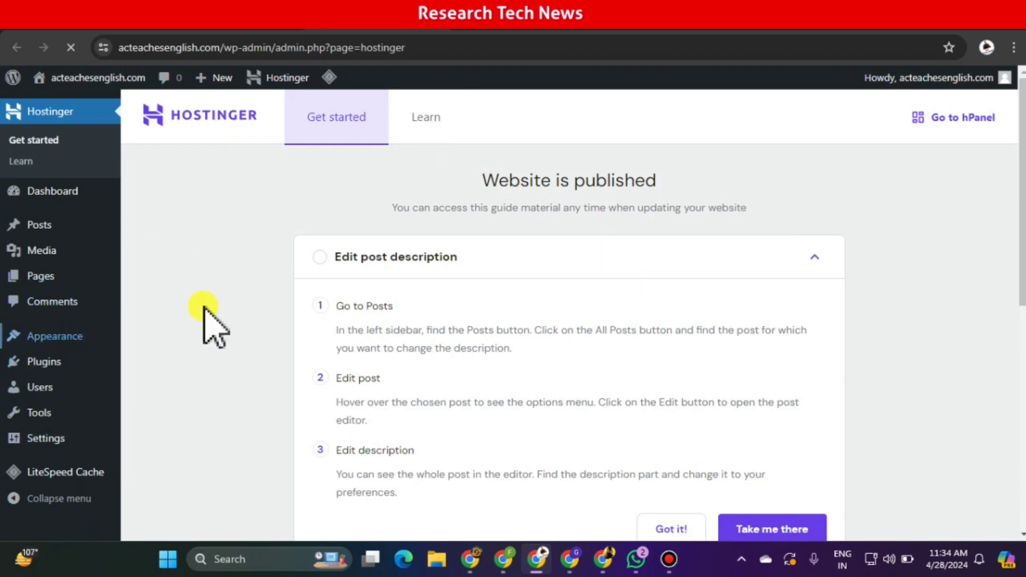
Open the live acteachesenglish.com site in a separate tab, look through its homepage, and return to the WordPress admin.
{"action": "mouse_move", "coordinate": [75, 80]}
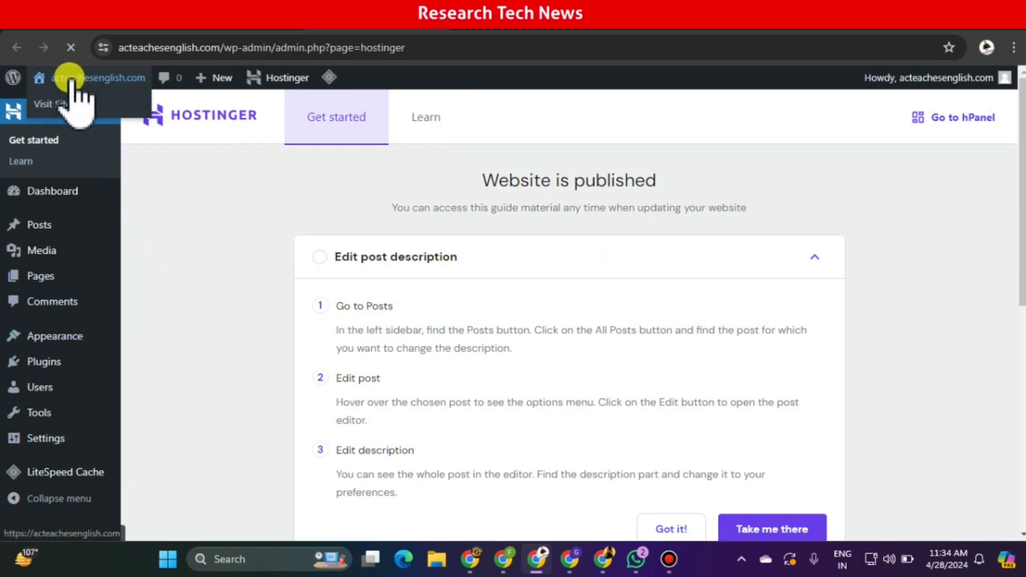
{"action": "right_click", "coordinate": [59, 105]}
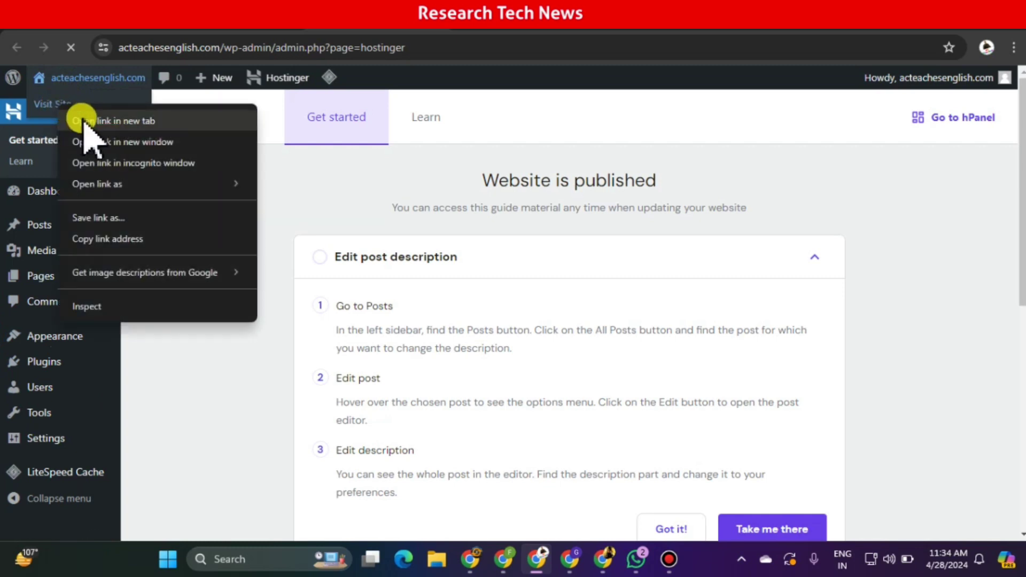
{"action": "left_click", "coordinate": [83, 121]}
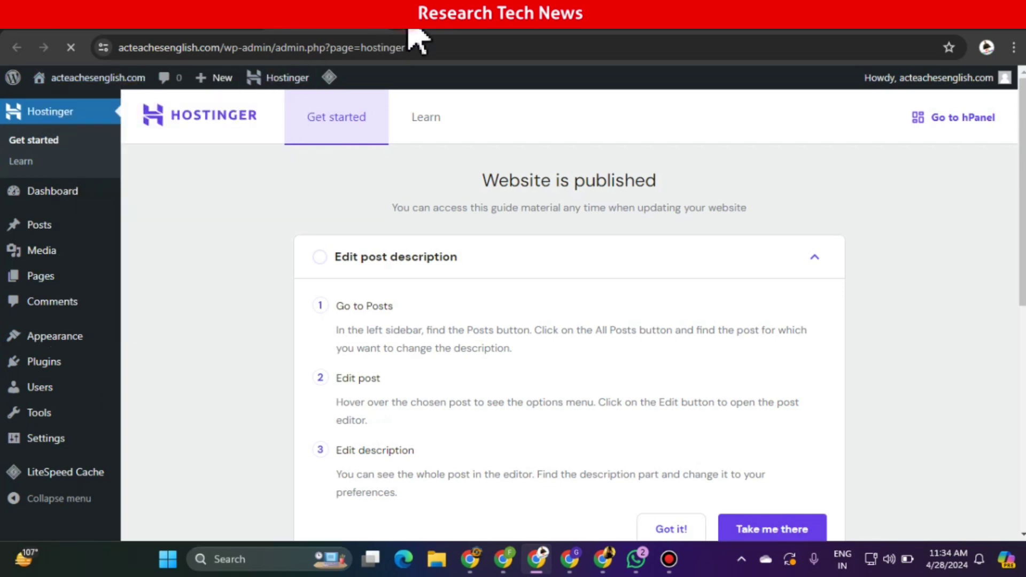
{"action": "left_click", "coordinate": [481, 26]}
{"action": "scroll", "coordinate": [507, 316], "scroll_direction": "down", "scroll_amount": 10}
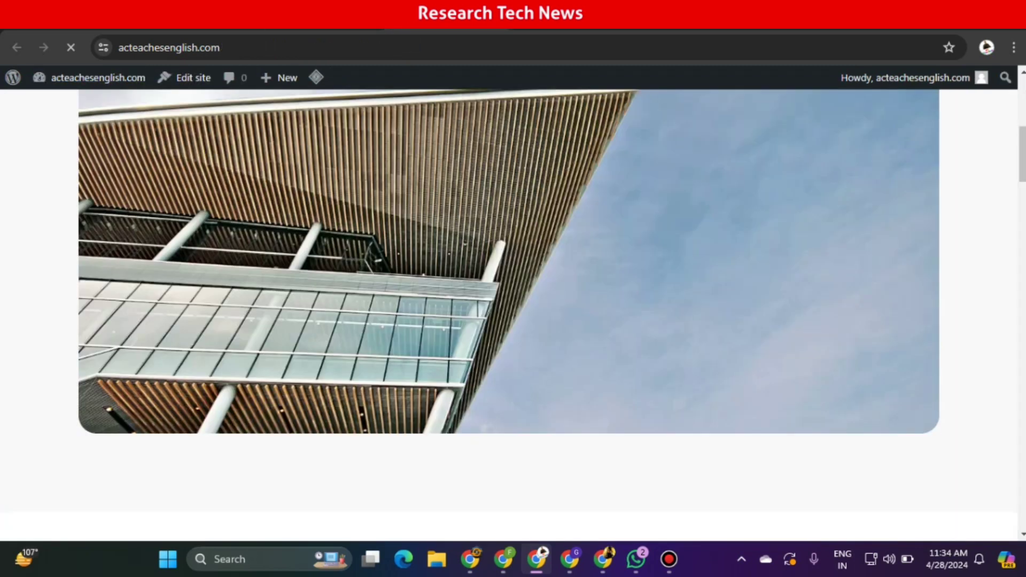
{"action": "scroll", "coordinate": [508, 316], "scroll_direction": "up", "scroll_amount": 10}
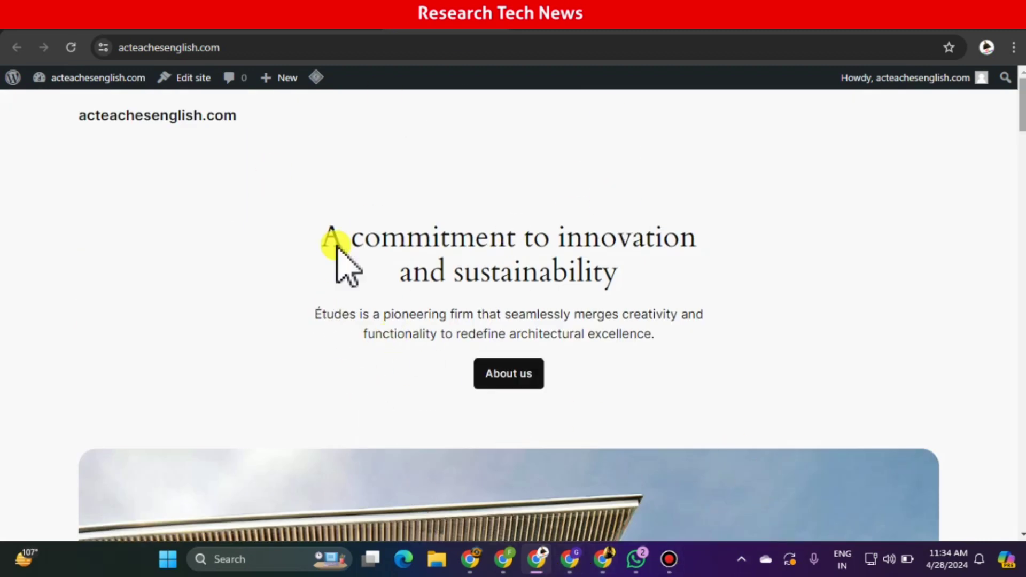
{"action": "key", "text": "alt+Left"}
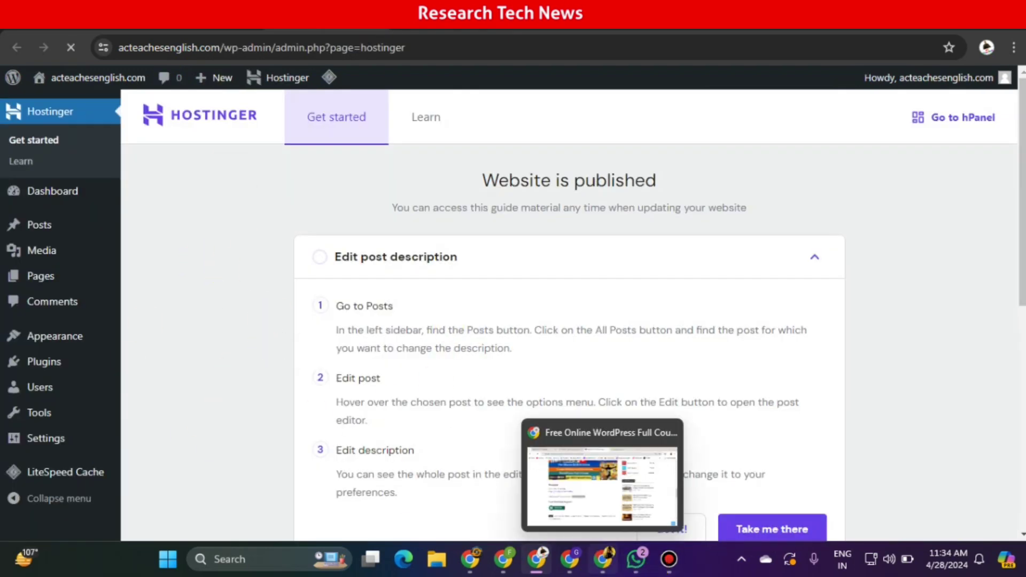
Switch to the Lovsiner browser window and examine the WordPress full course article, including its video, hosting link, coupon code and WhatsApp support.
{"action": "left_click", "coordinate": [603, 559]}
{"action": "scroll", "coordinate": [382, 315], "scroll_direction": "up", "scroll_amount": 5}
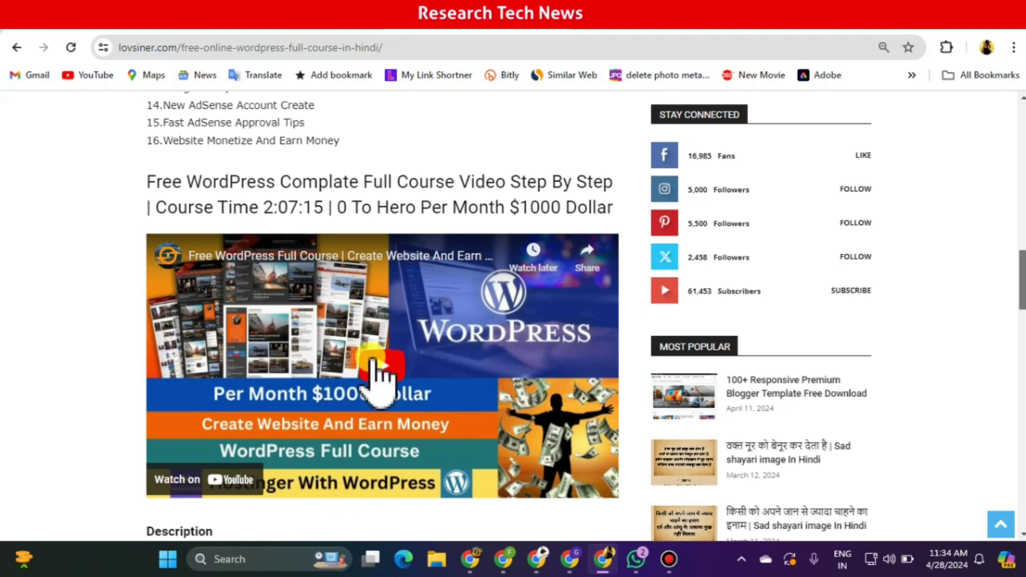
{"action": "scroll", "coordinate": [382, 366], "scroll_direction": "down", "scroll_amount": 2}
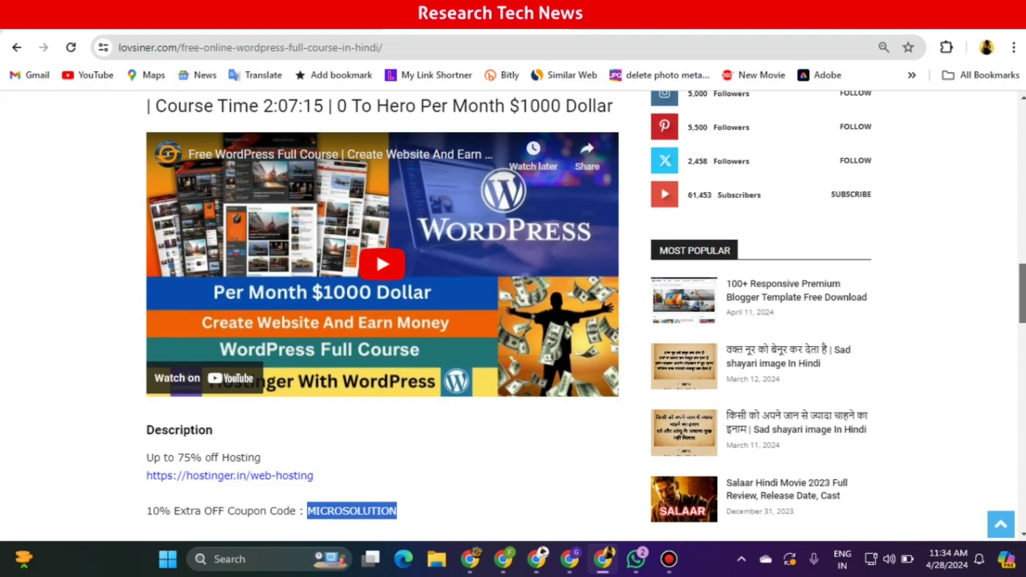
{"action": "scroll", "coordinate": [382, 365], "scroll_direction": "up", "scroll_amount": 18}
{"action": "scroll", "coordinate": [383, 366], "scroll_direction": "up", "scroll_amount": 5}
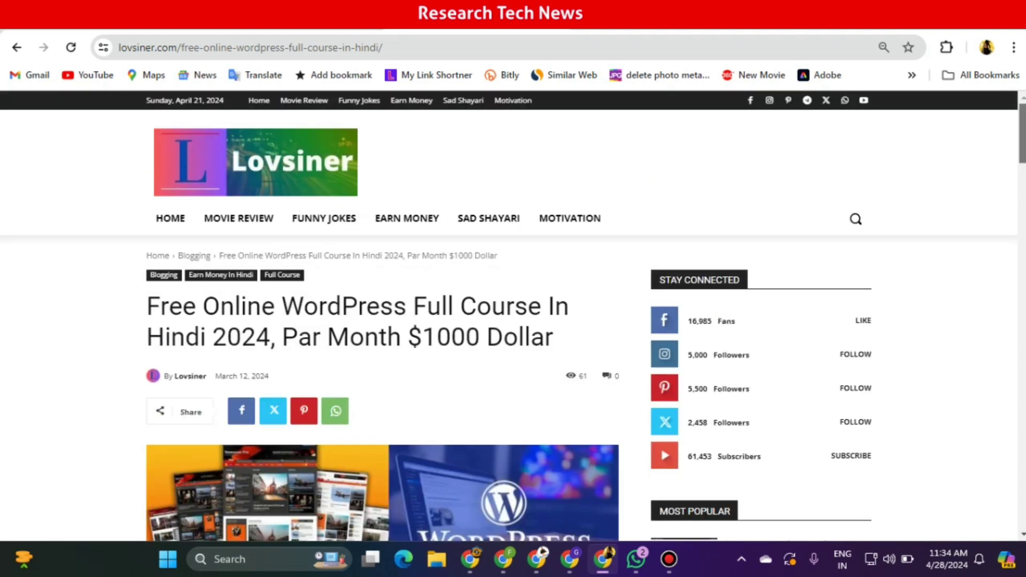
{"action": "scroll", "coordinate": [383, 366], "scroll_direction": "down", "scroll_amount": 7}
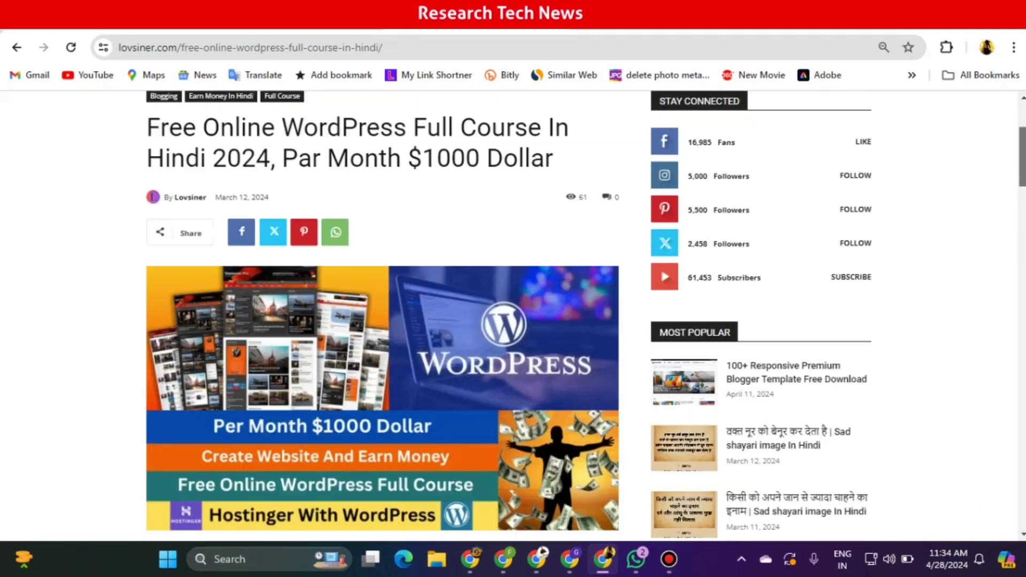
{"action": "scroll", "coordinate": [383, 366], "scroll_direction": "up", "scroll_amount": 8}
{"action": "scroll", "coordinate": [383, 366], "scroll_direction": "down", "scroll_amount": 3}
{"action": "scroll", "coordinate": [1017, 301], "scroll_direction": "down", "scroll_amount": 14}
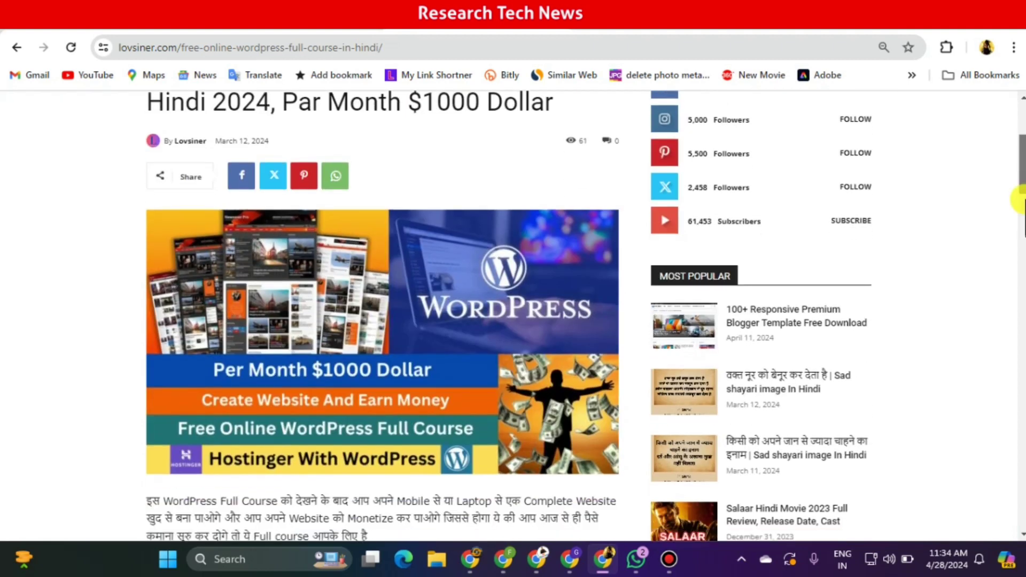
{"action": "scroll", "coordinate": [1017, 300], "scroll_direction": "down", "scroll_amount": 5}
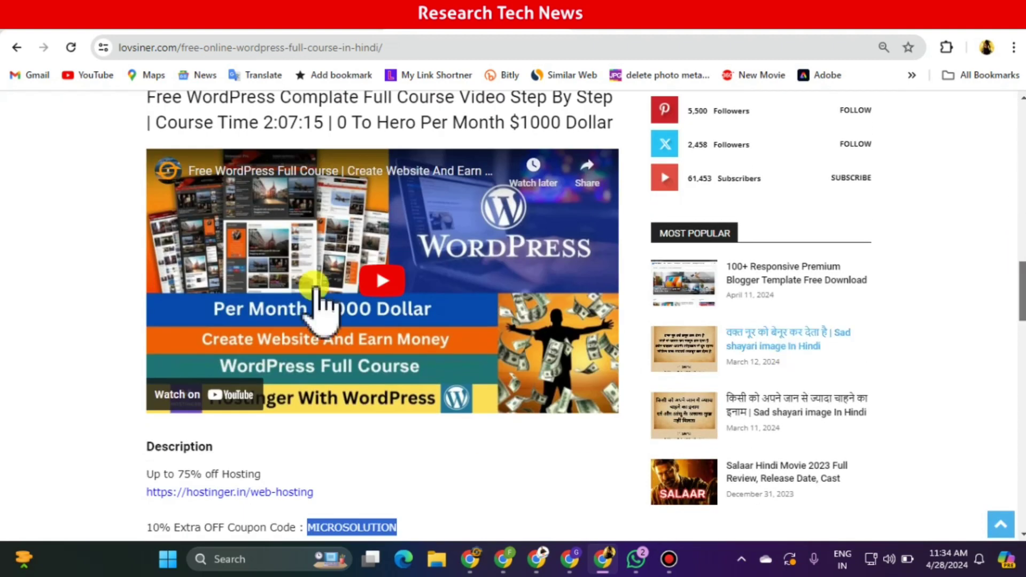
{"action": "scroll", "coordinate": [1017, 301], "scroll_direction": "down", "scroll_amount": 3}
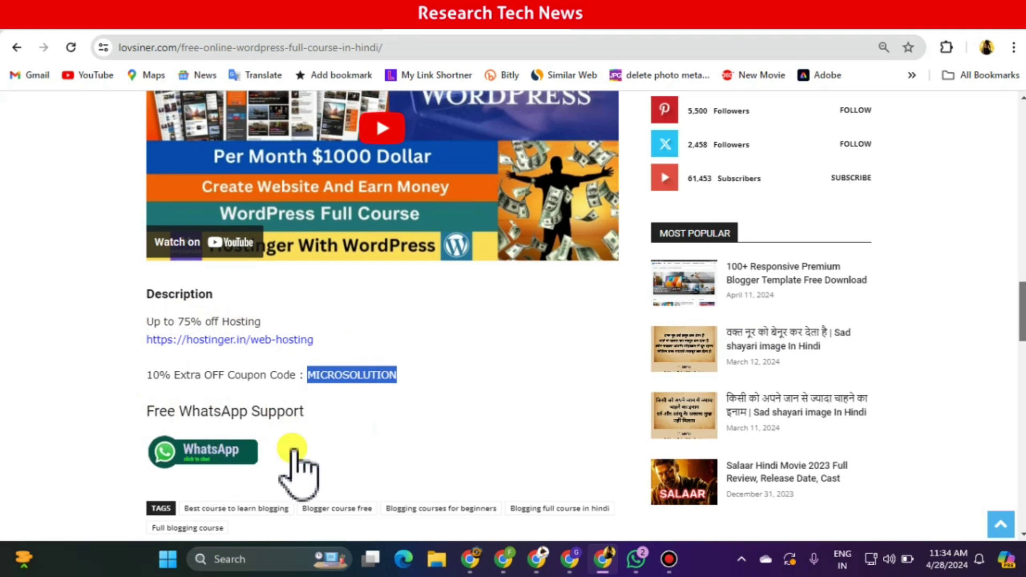
{"action": "left_click", "coordinate": [441, 389]}
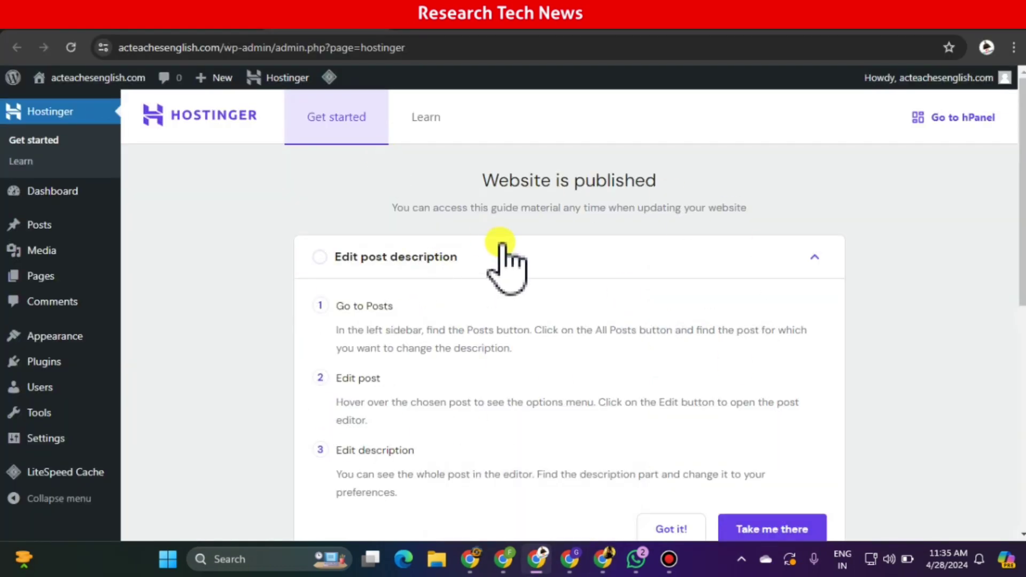
Return from the WordPress admin to hPanel and open the acteachesenglish.com dashboard from the hPanel home page.
{"action": "left_click_drag", "start_coordinate": [1022, 193], "coordinate": [1023, 81]}
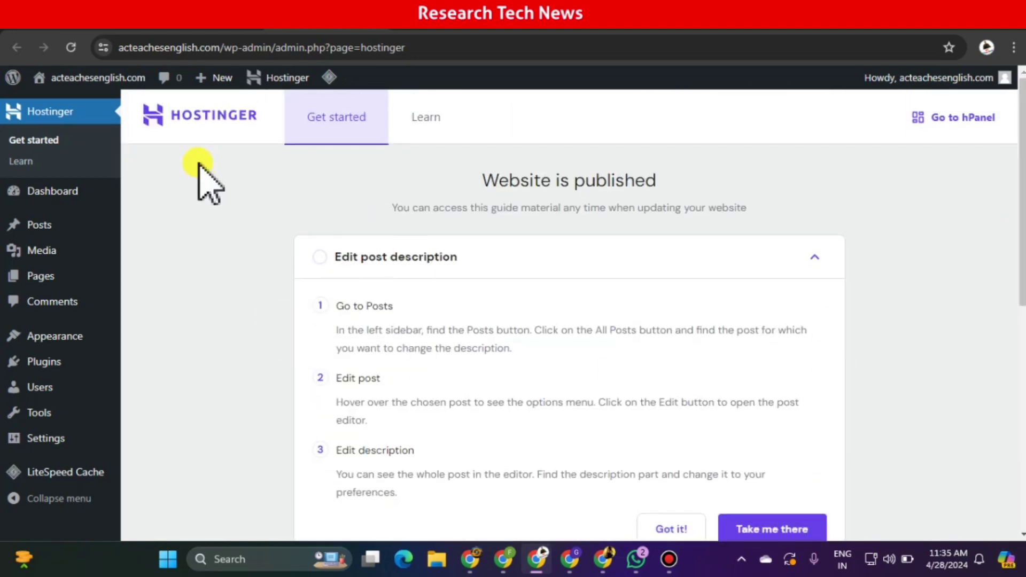
{"action": "left_click", "coordinate": [214, 31]}
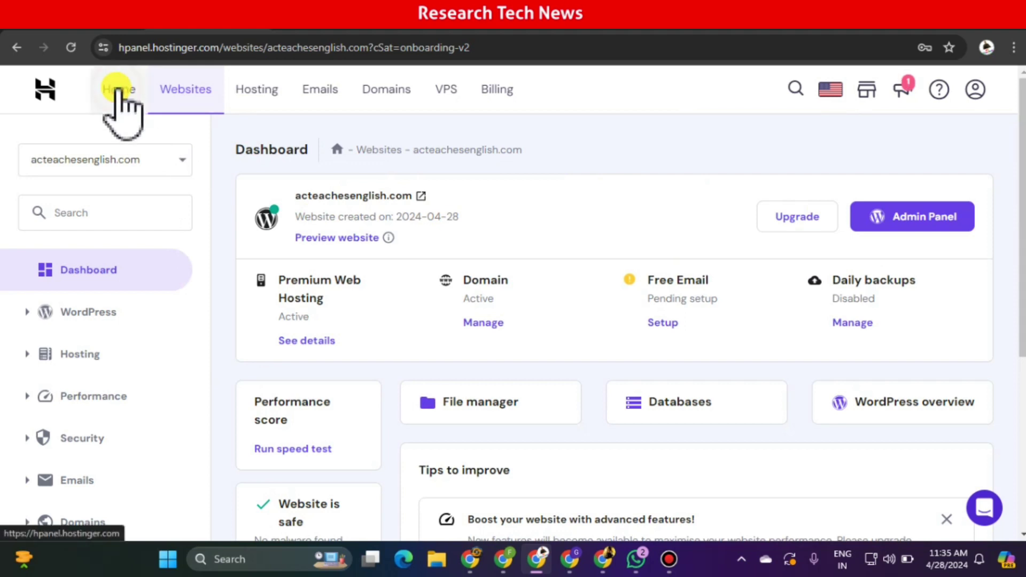
{"action": "left_click", "coordinate": [117, 91]}
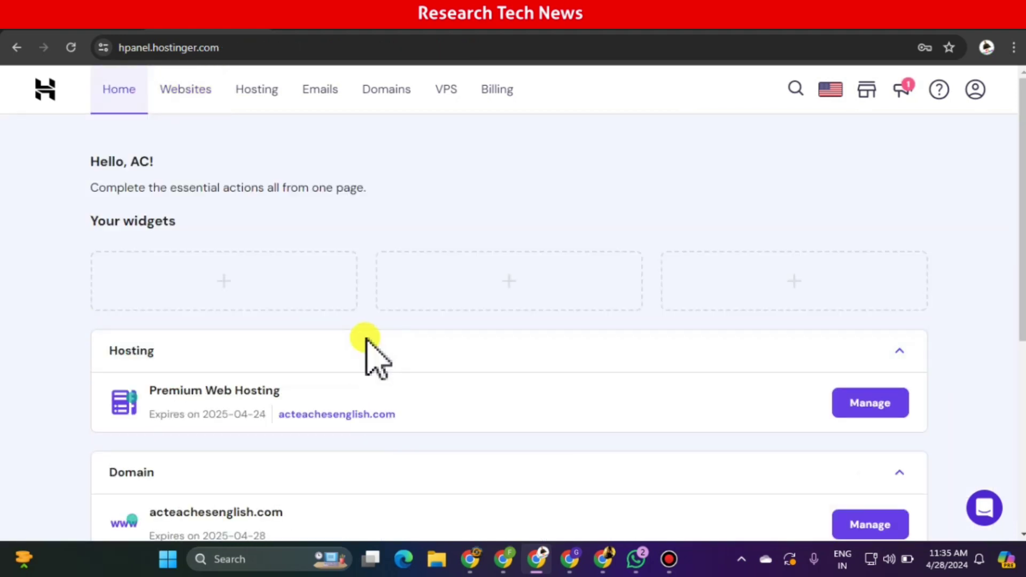
{"action": "left_click", "coordinate": [348, 417]}
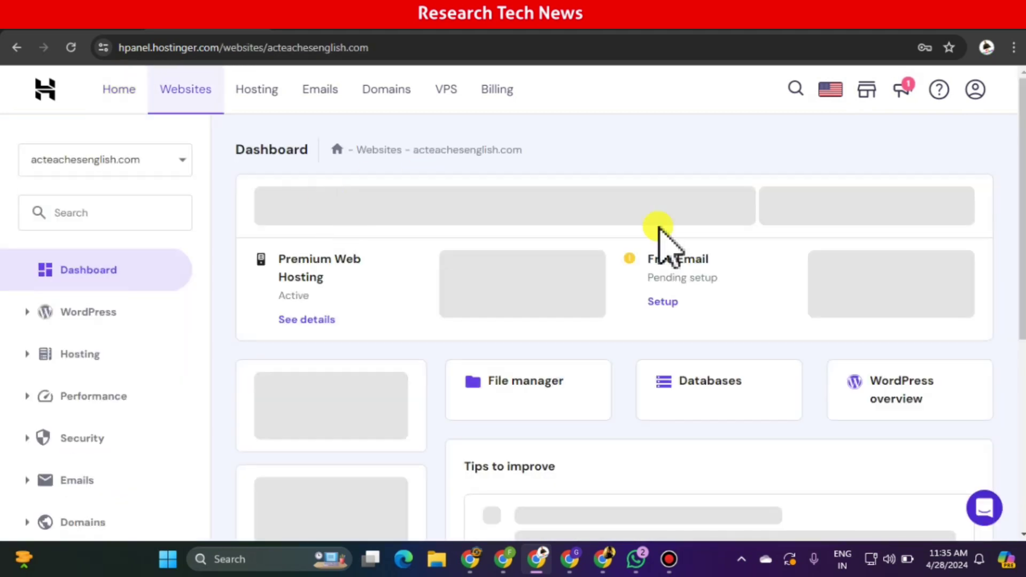